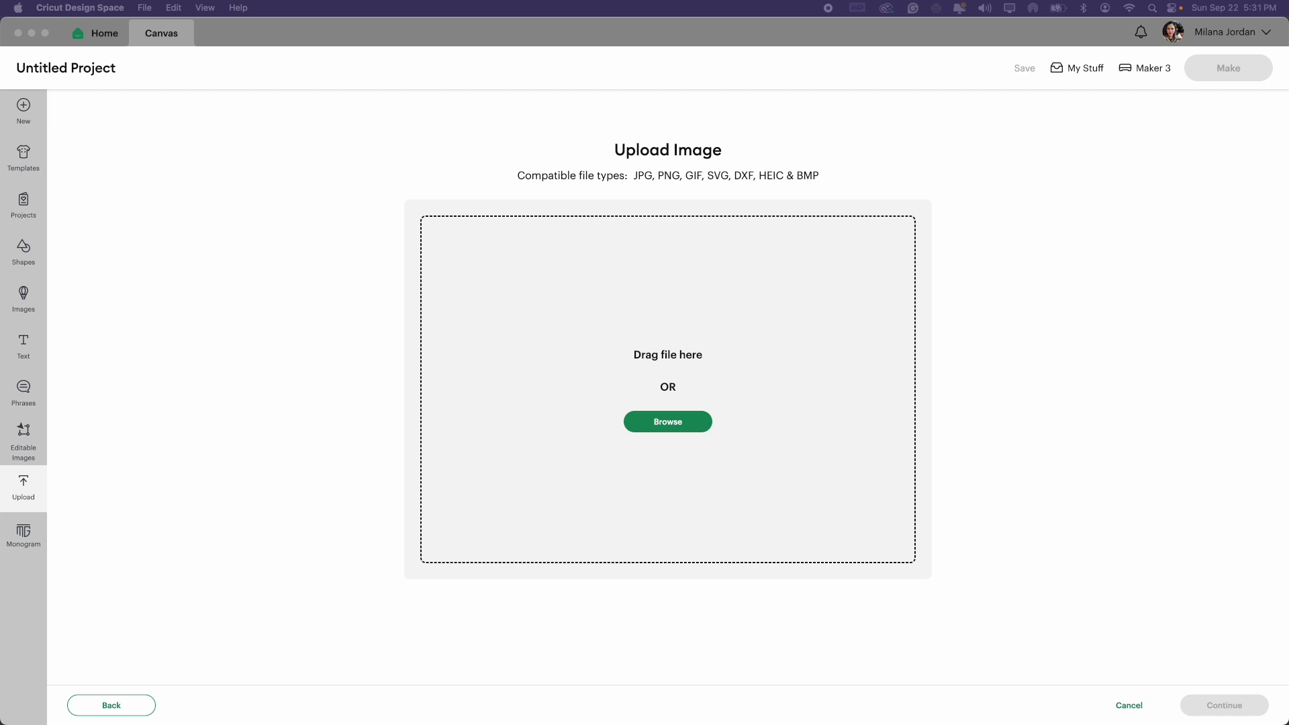
Upload the heart-shaped sticker image, keep its background as it is, and convert it to a Flat Graphic.
drag(762, 604, 739, 362)
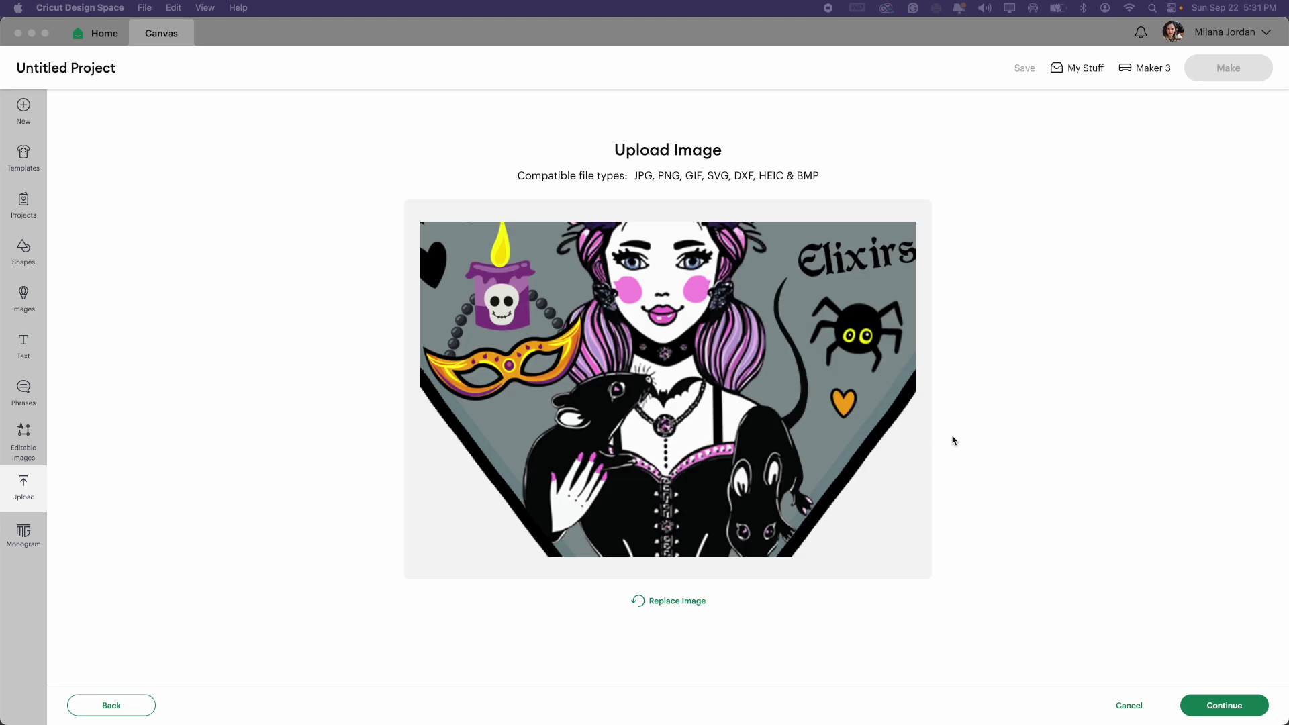
click(1239, 709)
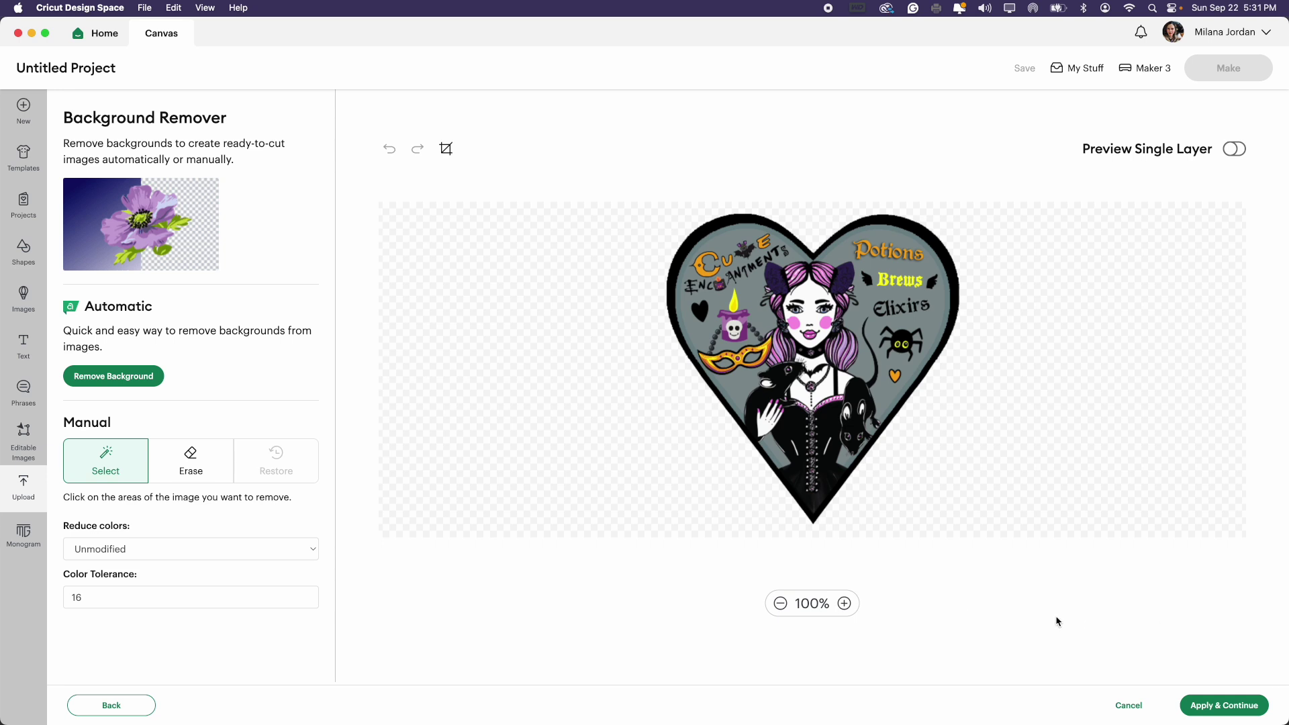
click(1239, 710)
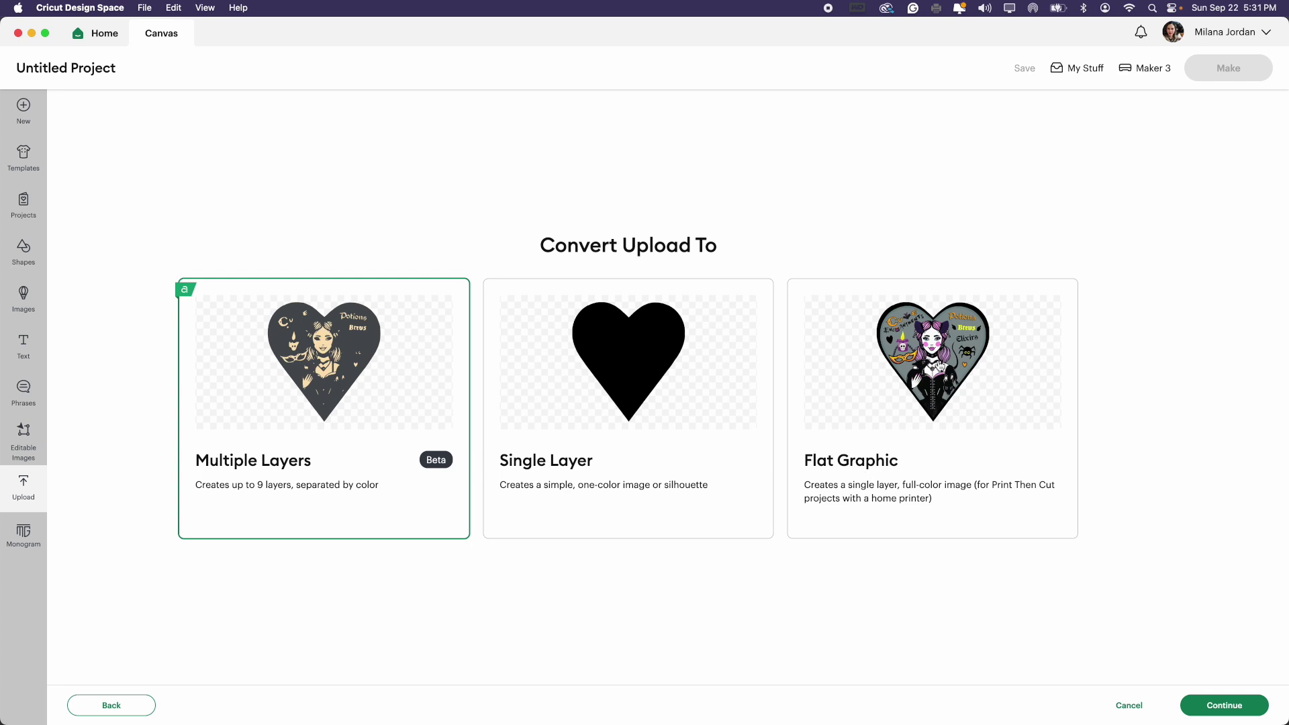
click(937, 363)
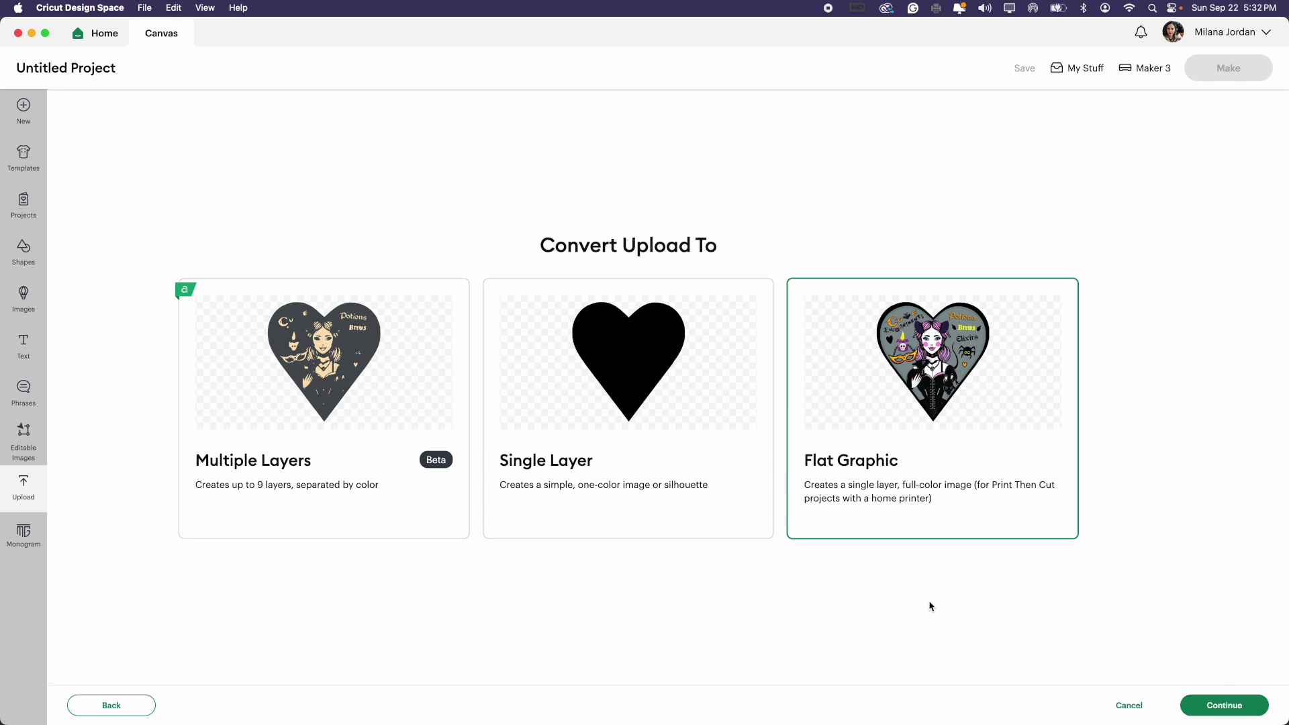
click(1229, 706)
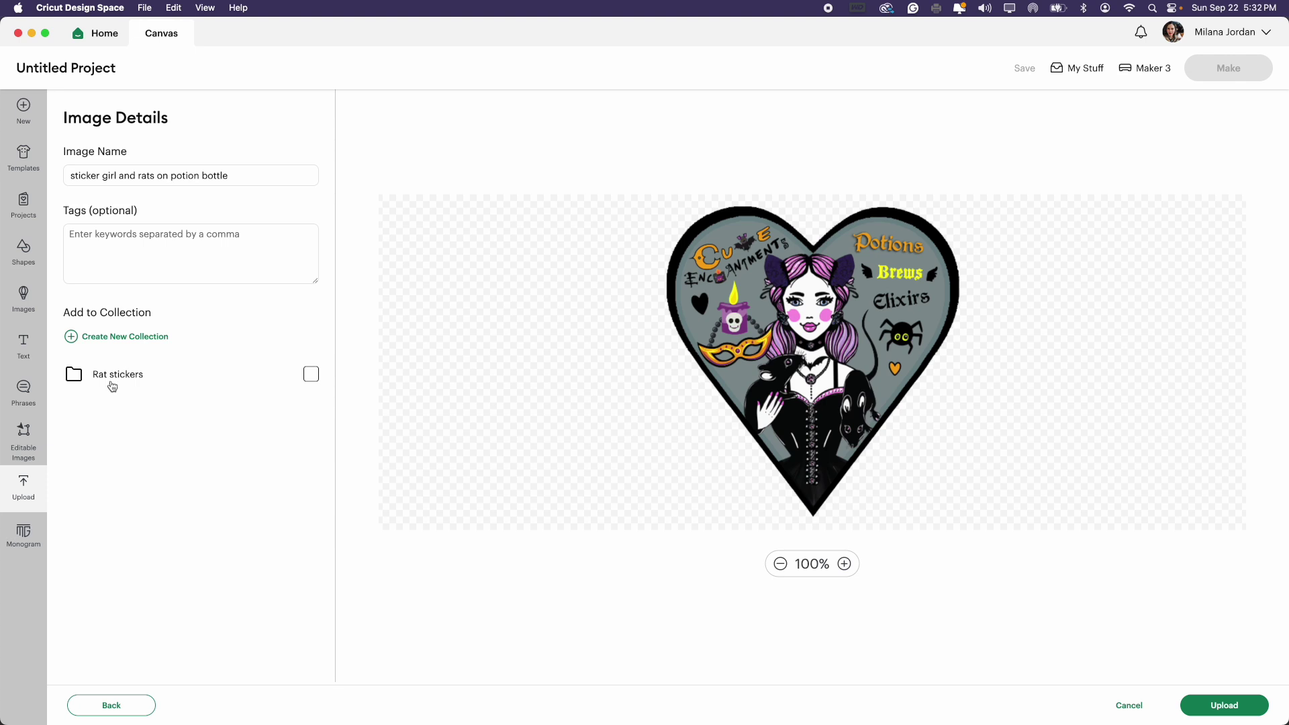
Add the image to the Rat stickers collection and finish uploading it onto the canvas, leaving it deselected.
click(311, 375)
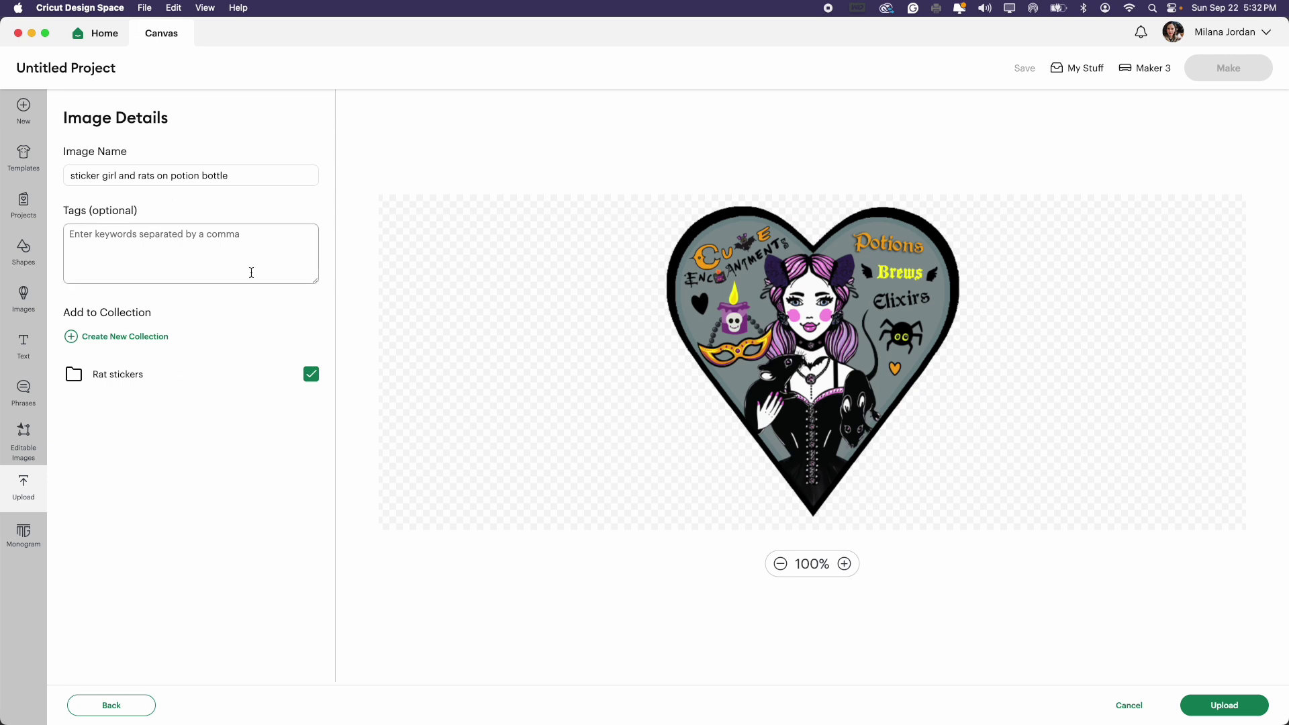
click(1236, 711)
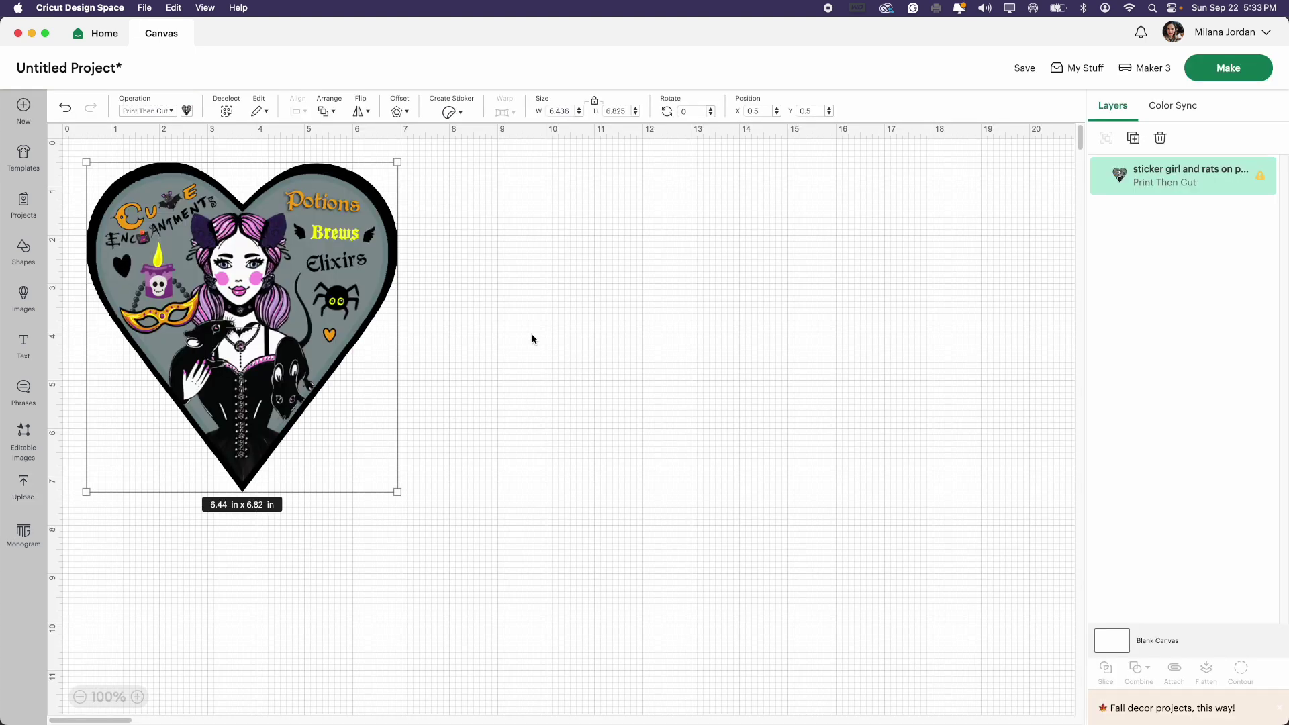
click(499, 332)
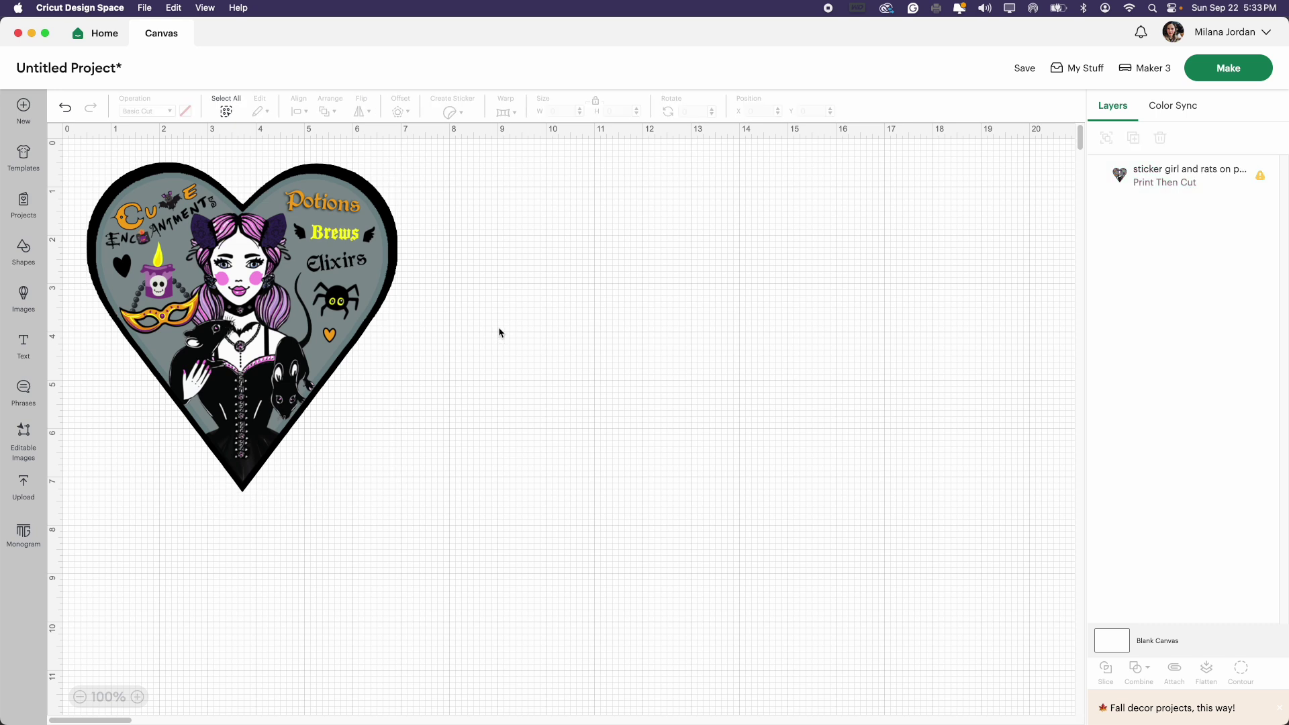
click(1188, 180)
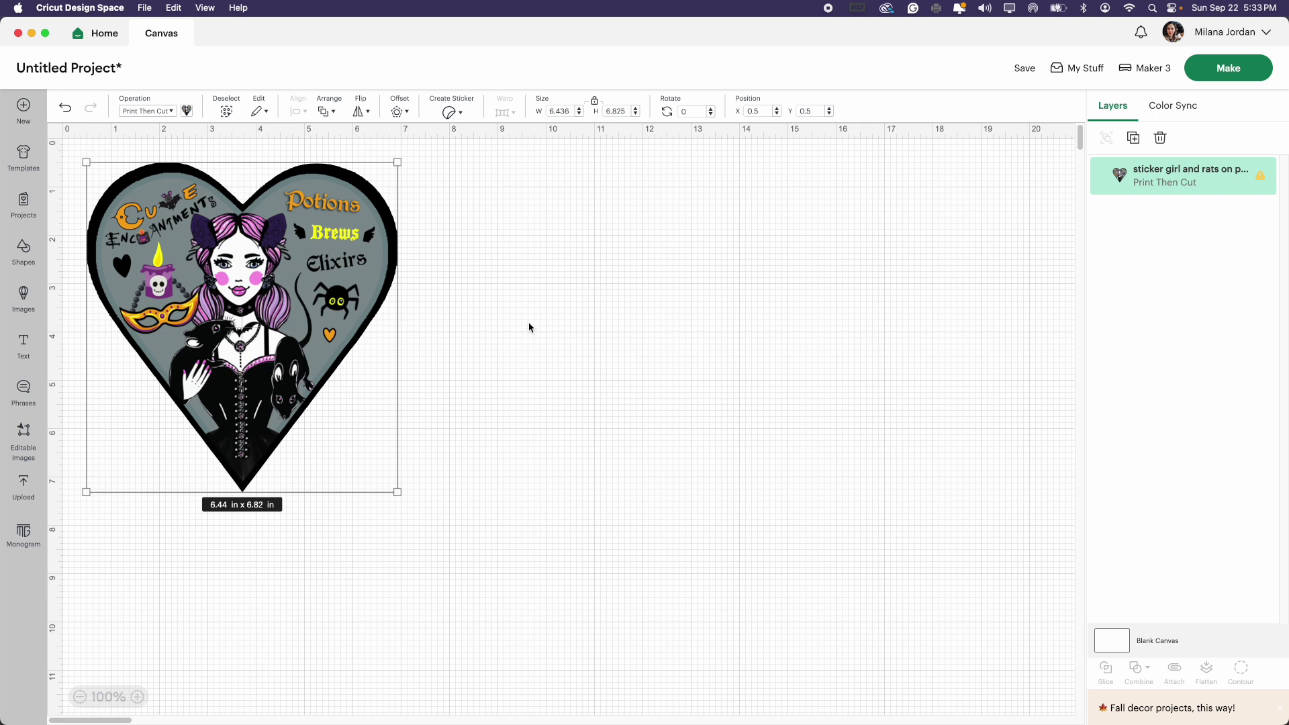
click(532, 380)
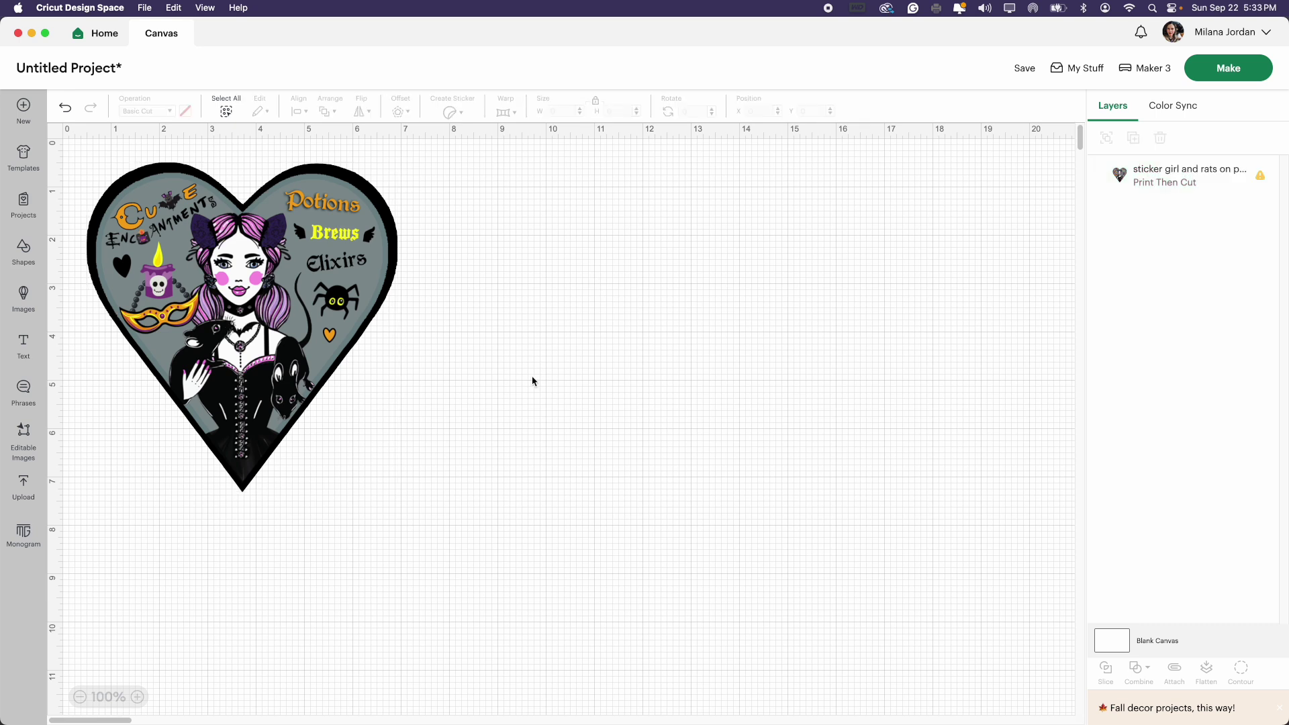
Insert a basic square shape on the canvas and color it white.
click(23, 253)
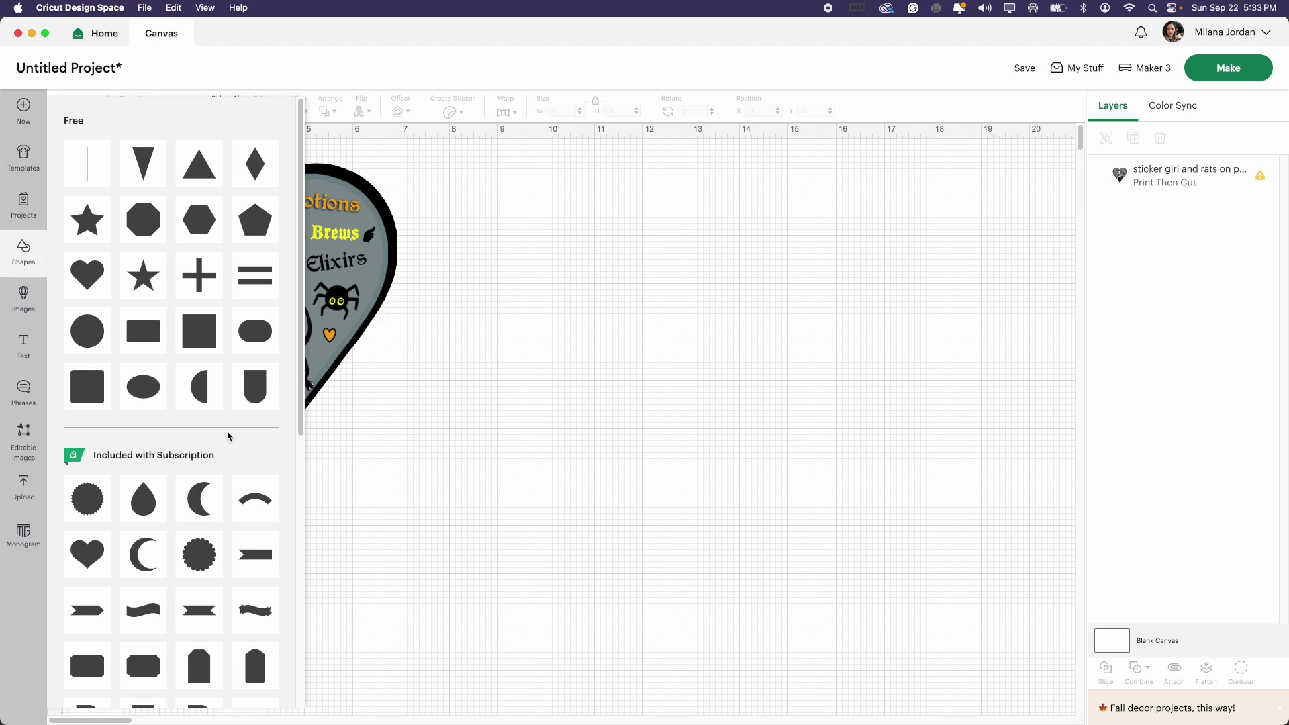
click(196, 337)
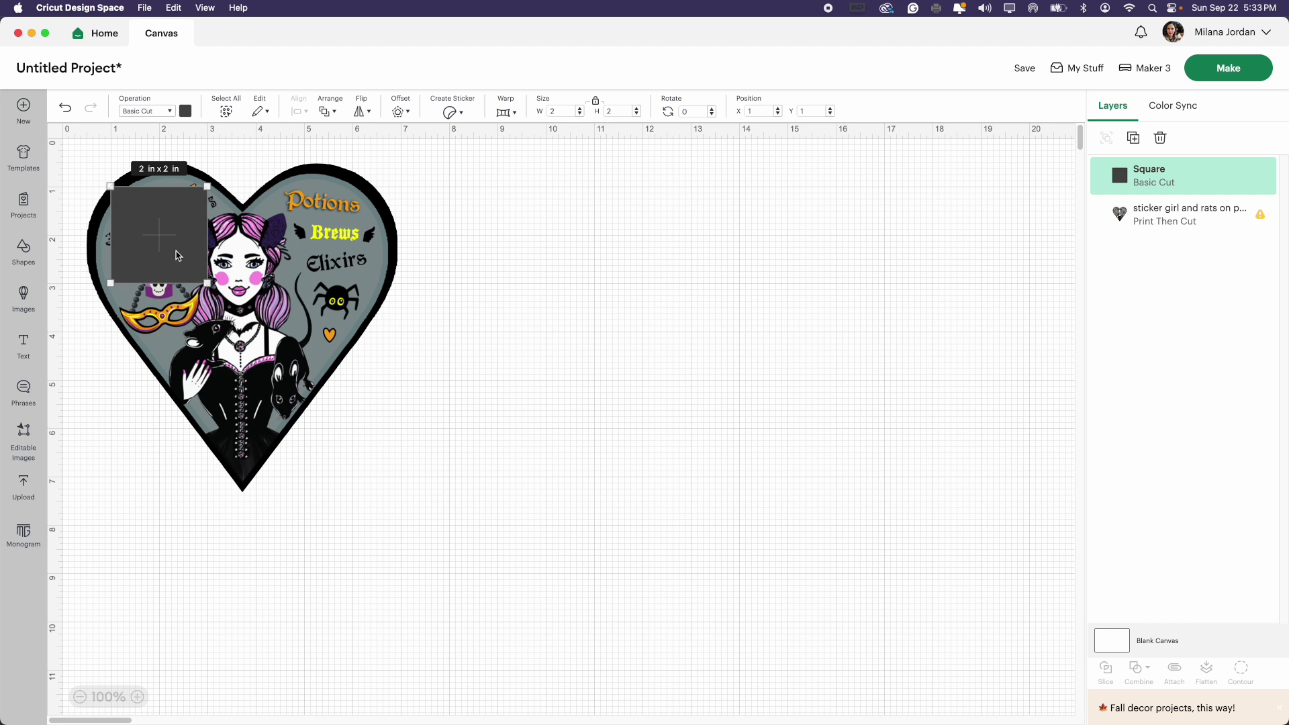
click(186, 111)
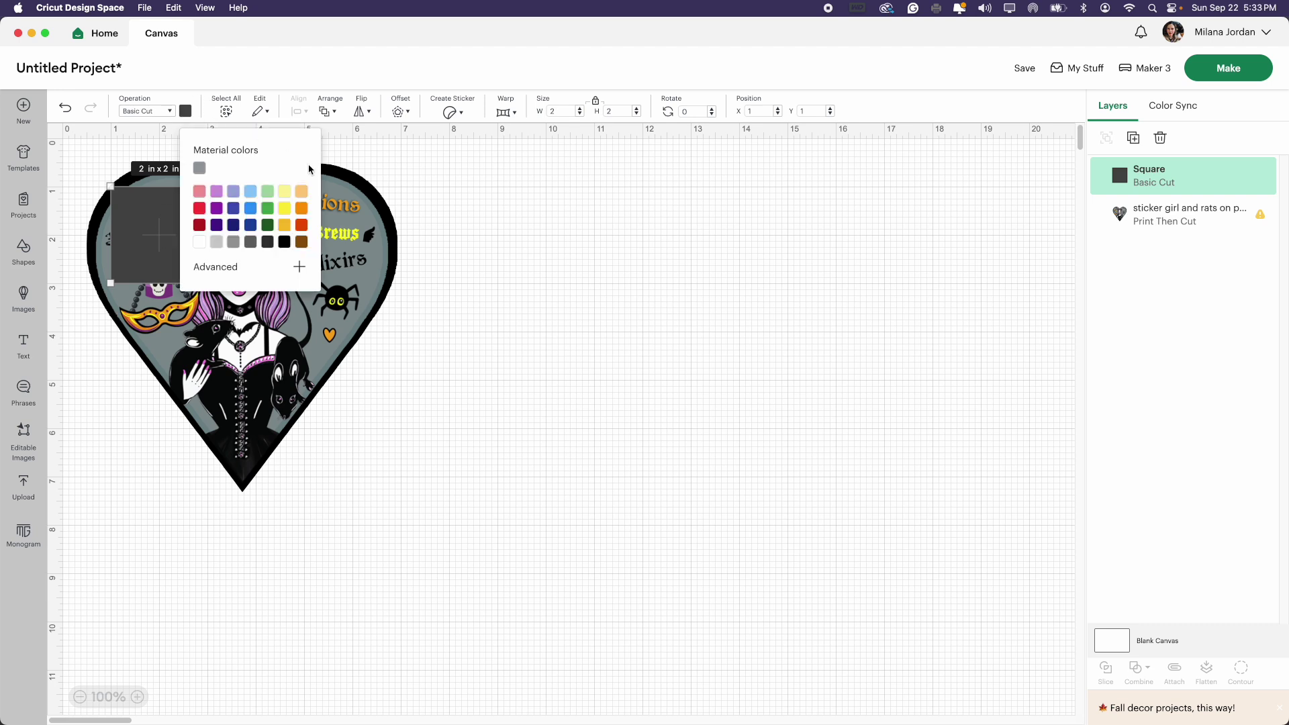
click(199, 245)
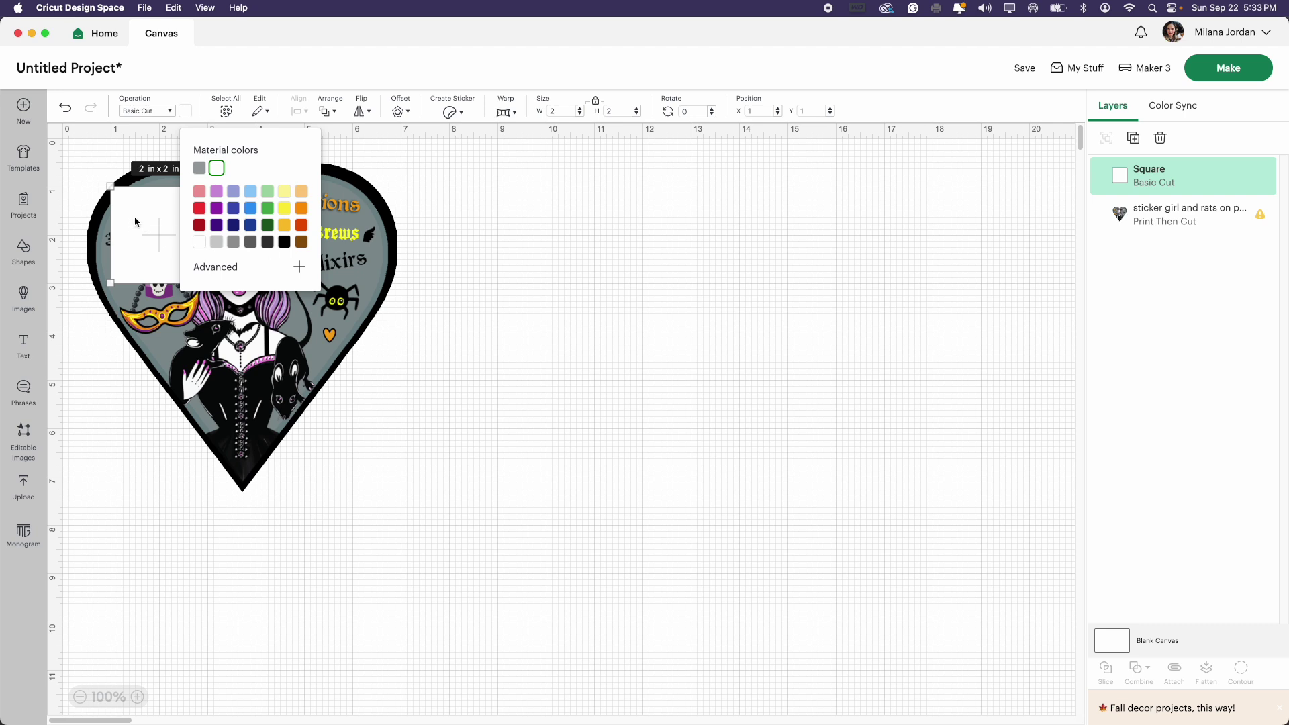
click(157, 201)
Move the white square to the canvas origin and, with proportions unlocked, resize it to 8.5 in wide by 11 in high.
drag(207, 283, 410, 561)
drag(374, 432, 320, 335)
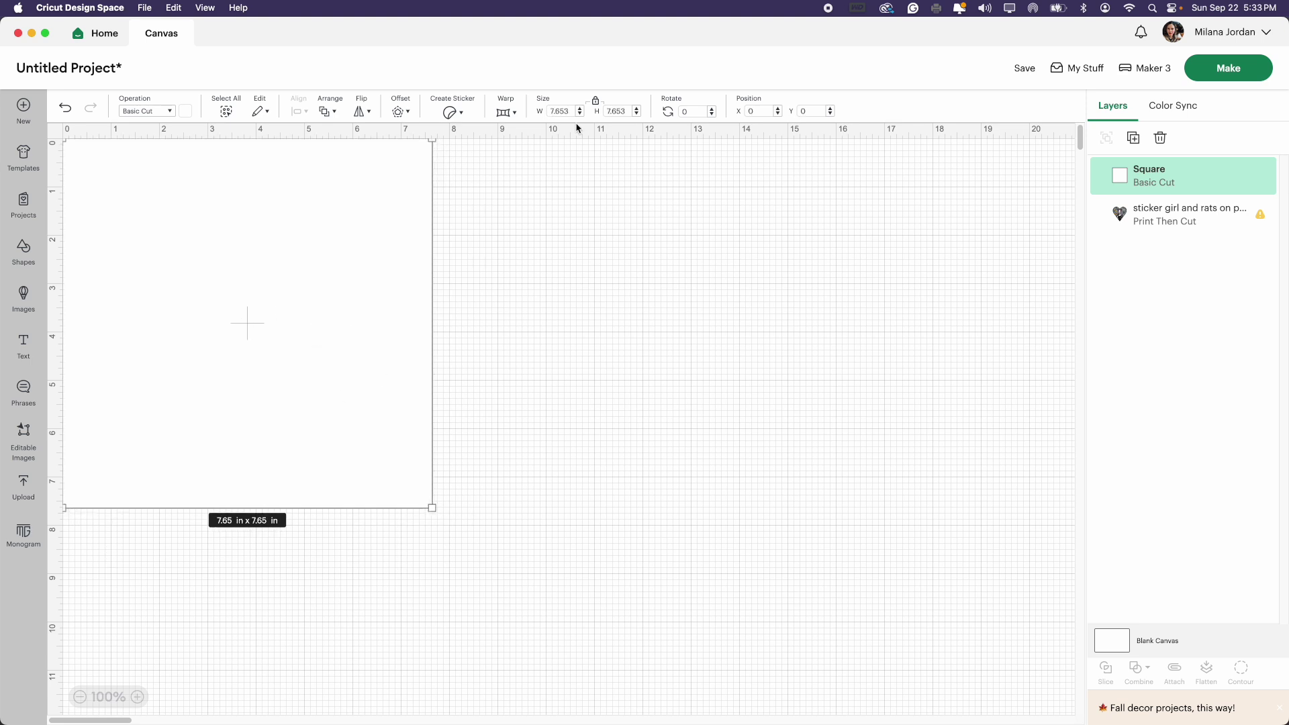
click(597, 104)
click(561, 111)
text(8.5)
click(611, 111)
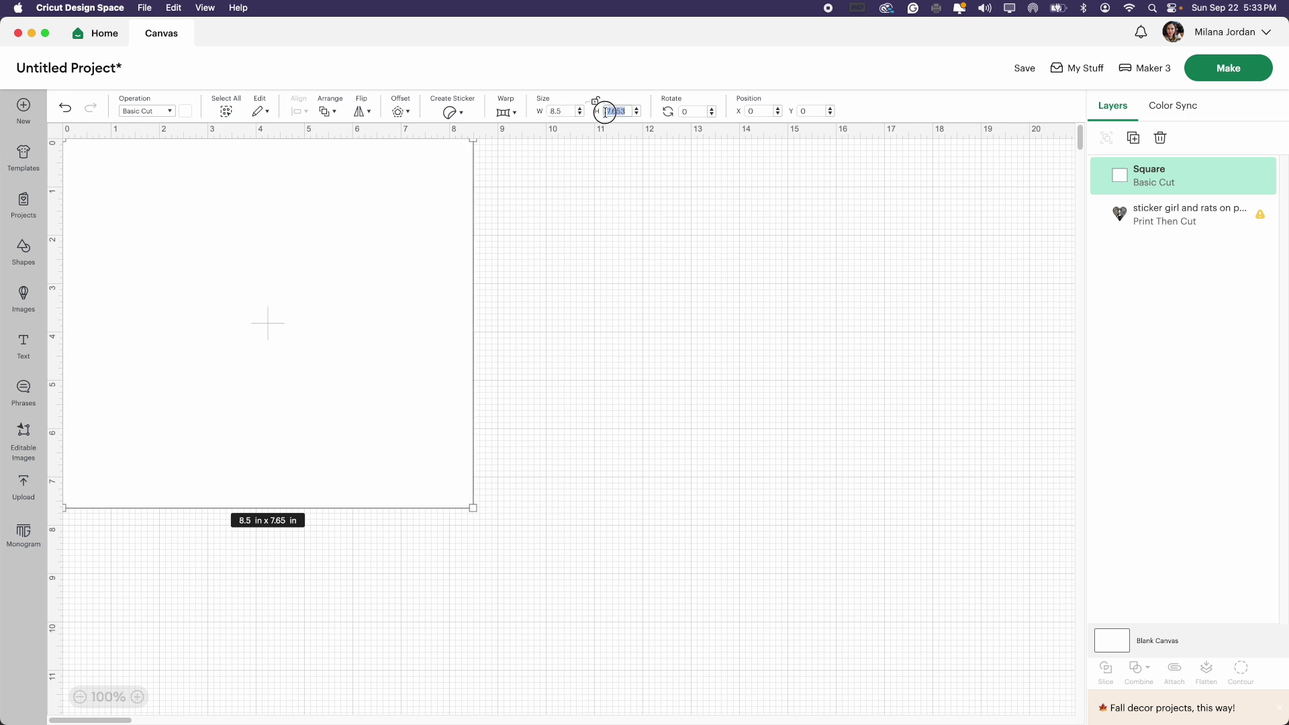
text(11)
key(Return)
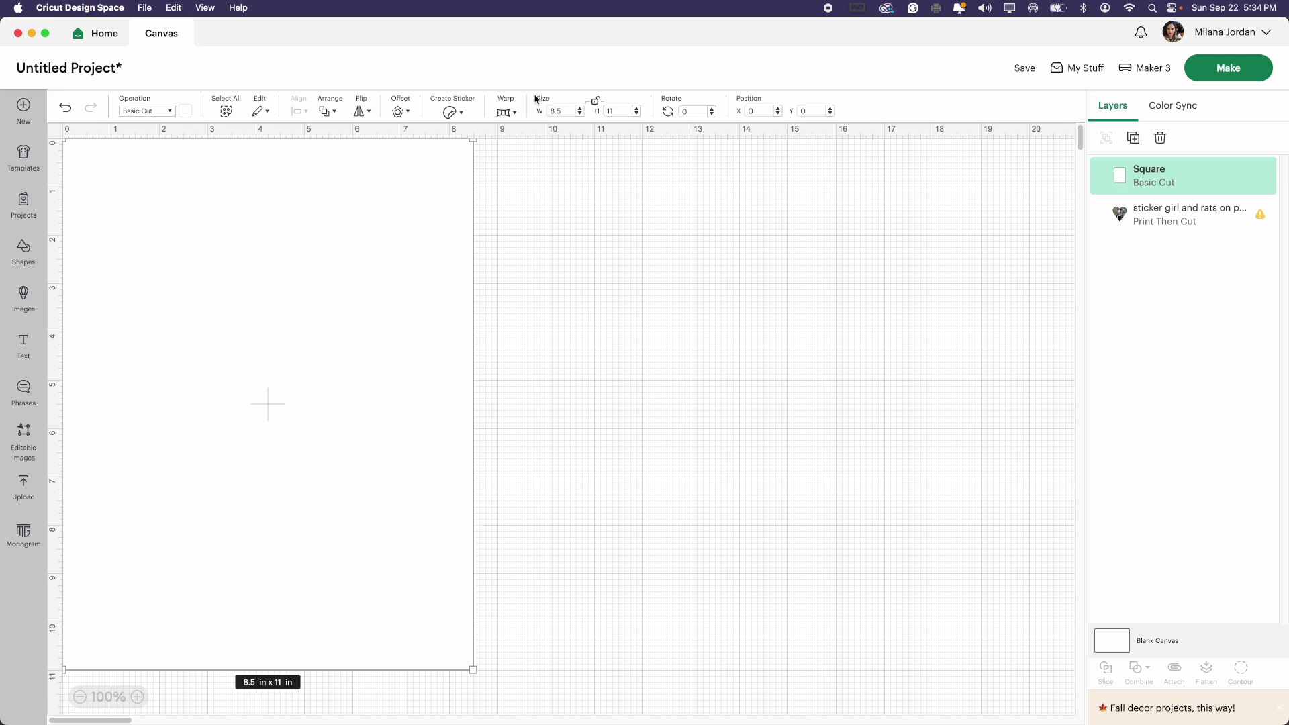
Send the white page rectangle to the back, behind the heart sticker, and deselect it.
right_click(377, 337)
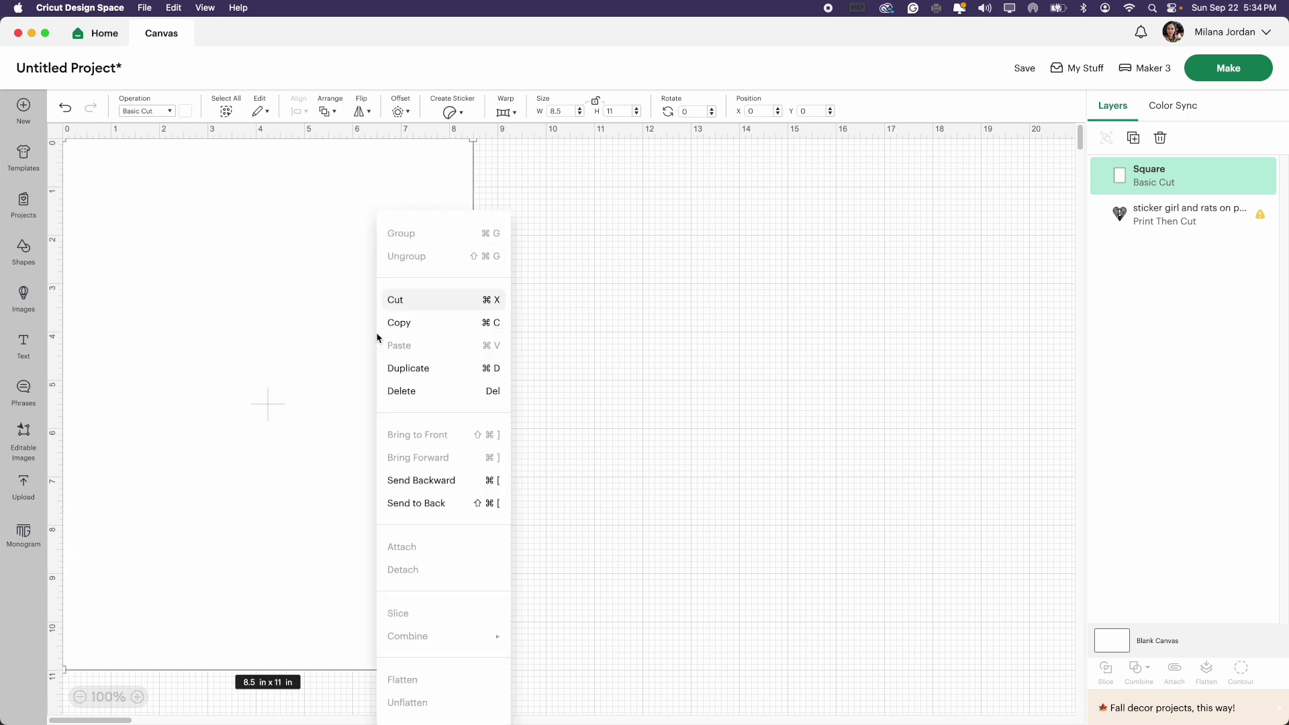
click(443, 502)
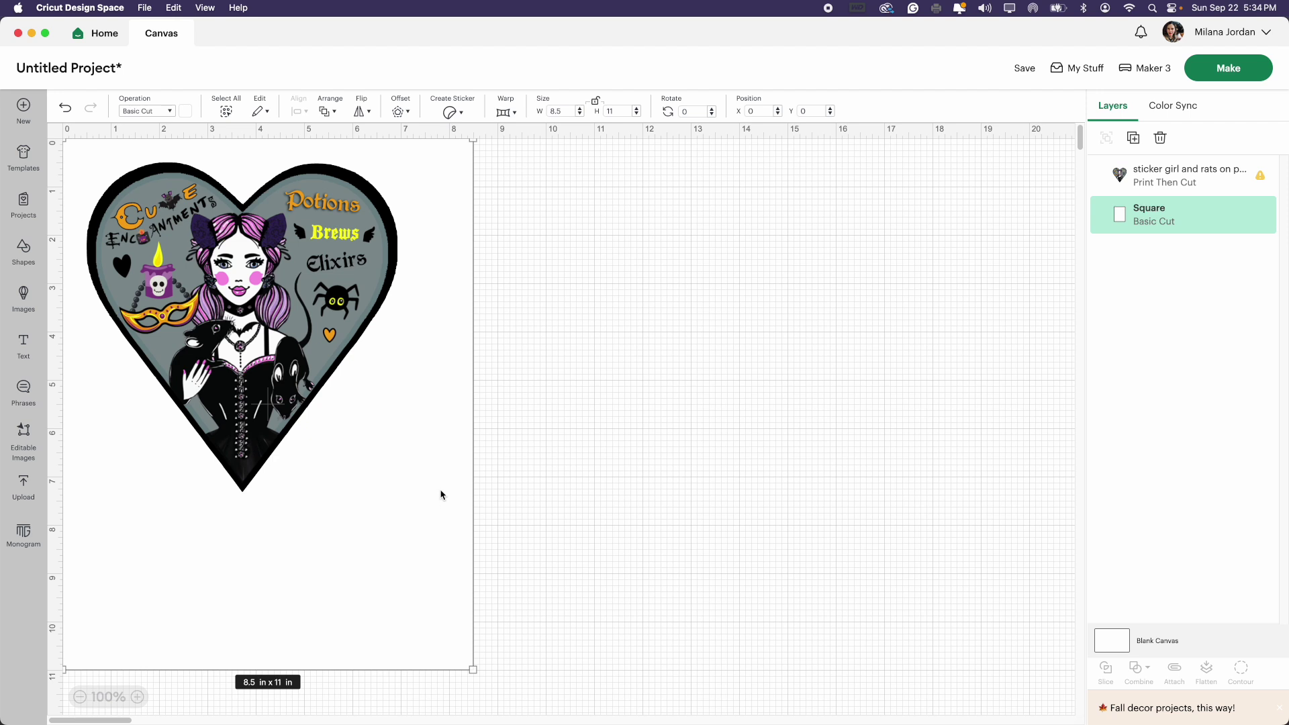
click(646, 411)
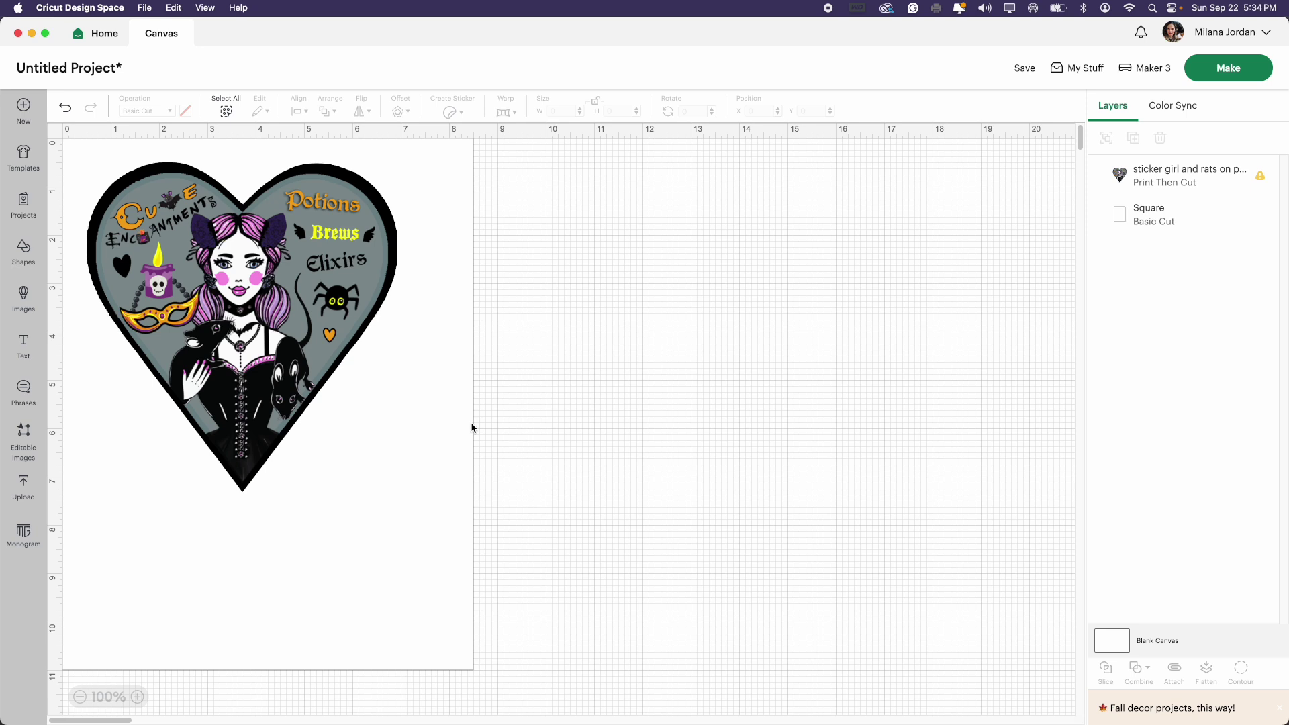
Duplicate the heart sticker and place the copy in the lower part of the white page, at about X 1.6, Y 4 in.
click(338, 267)
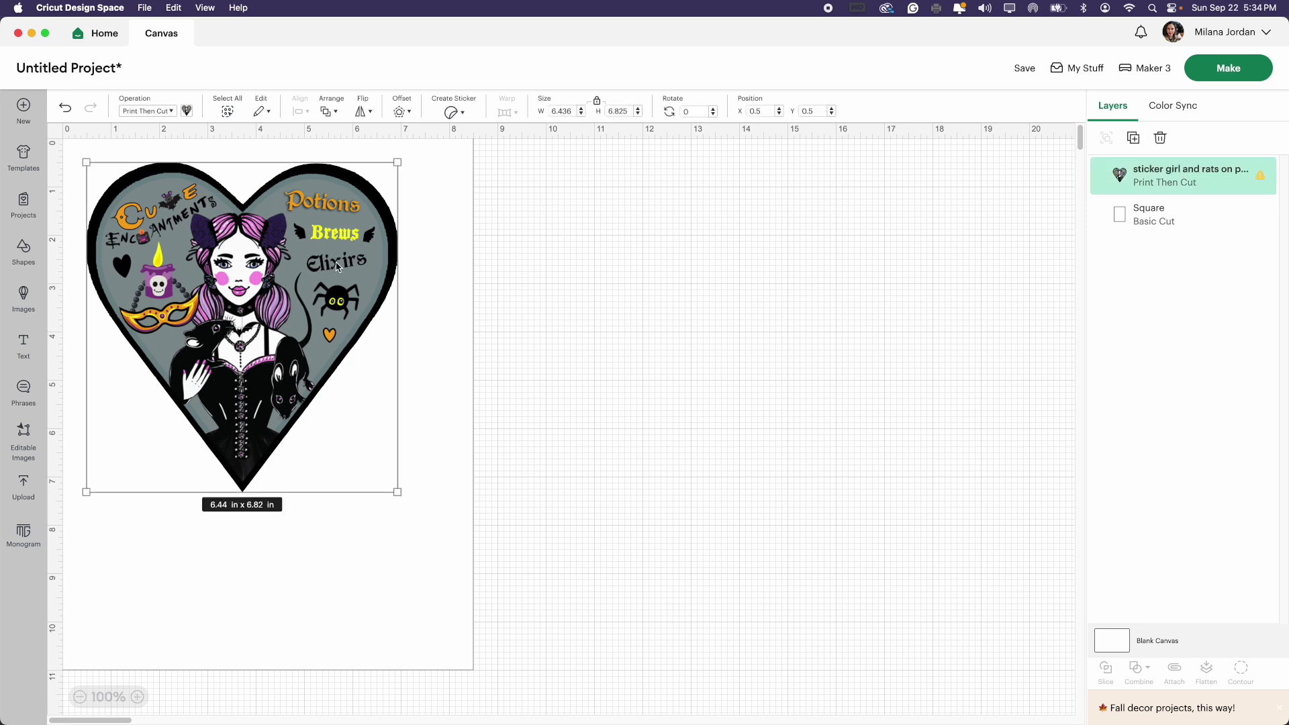
right_click(316, 269)
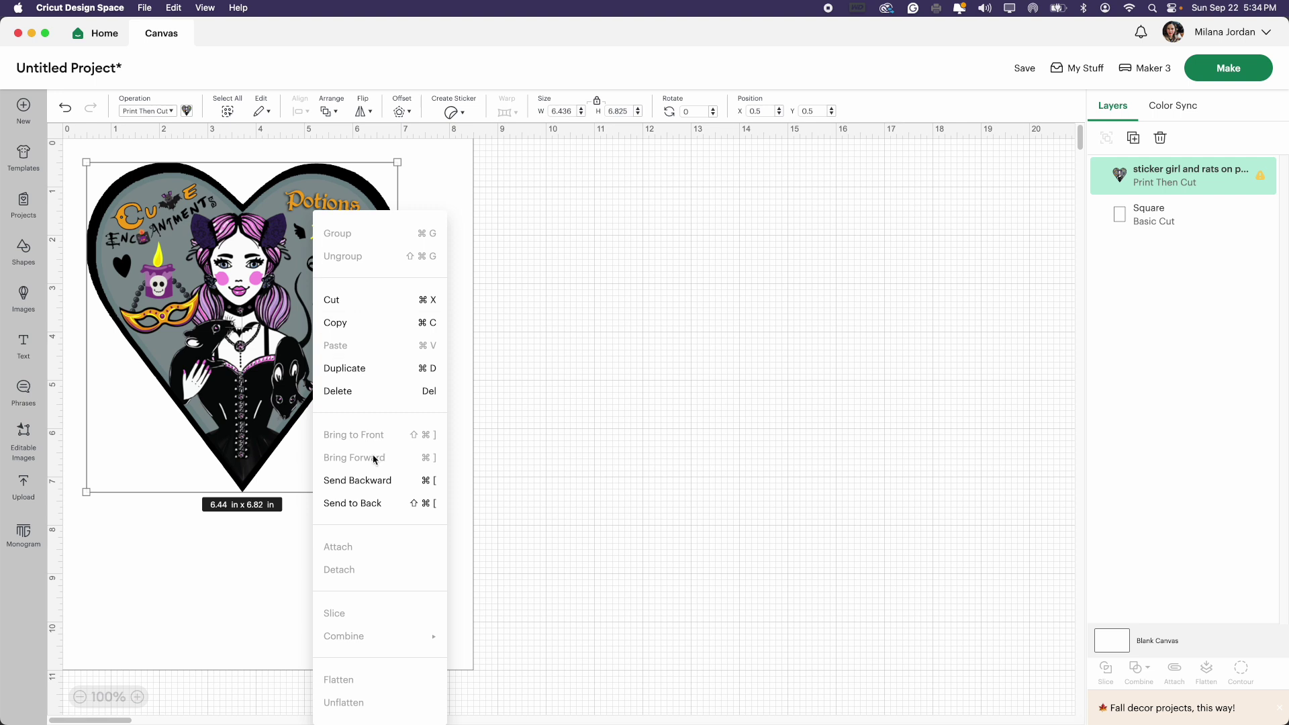
click(341, 371)
drag(349, 403, 337, 463)
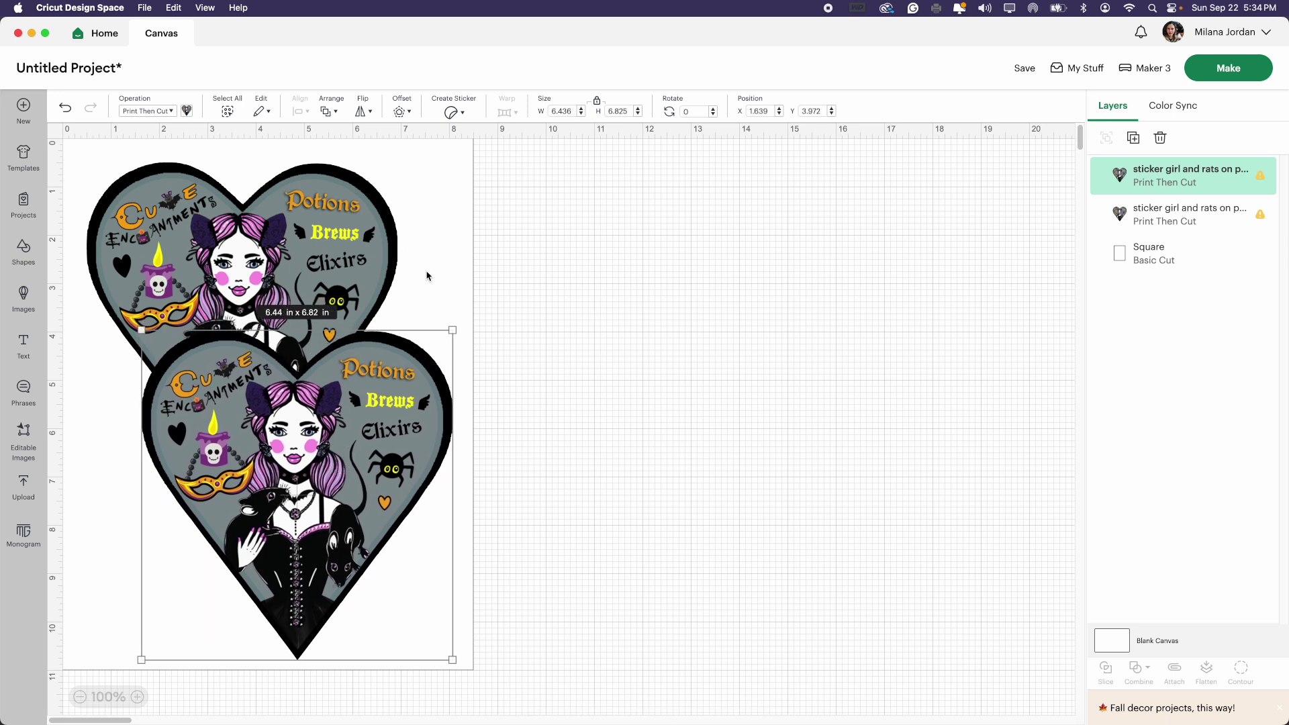
Inspect the print-quality warning on the heart sticker layers.
click(381, 403)
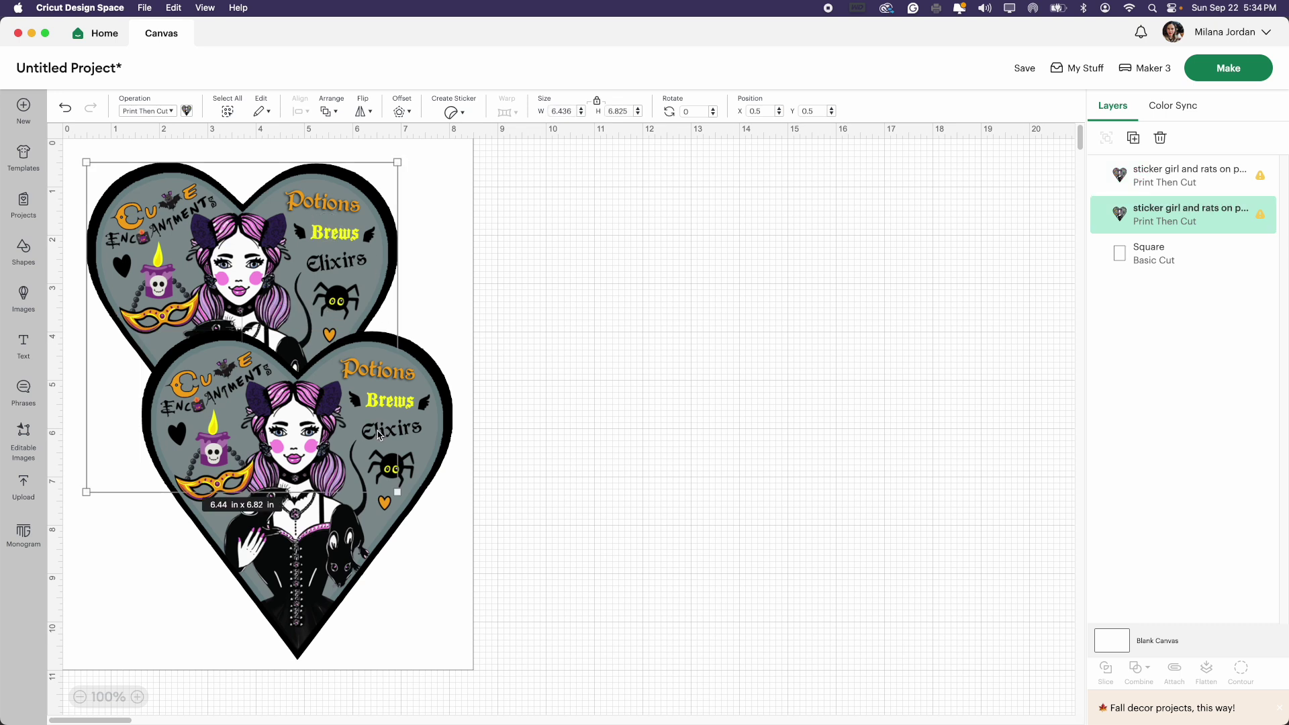
click(1194, 182)
mouse_move(1261, 178)
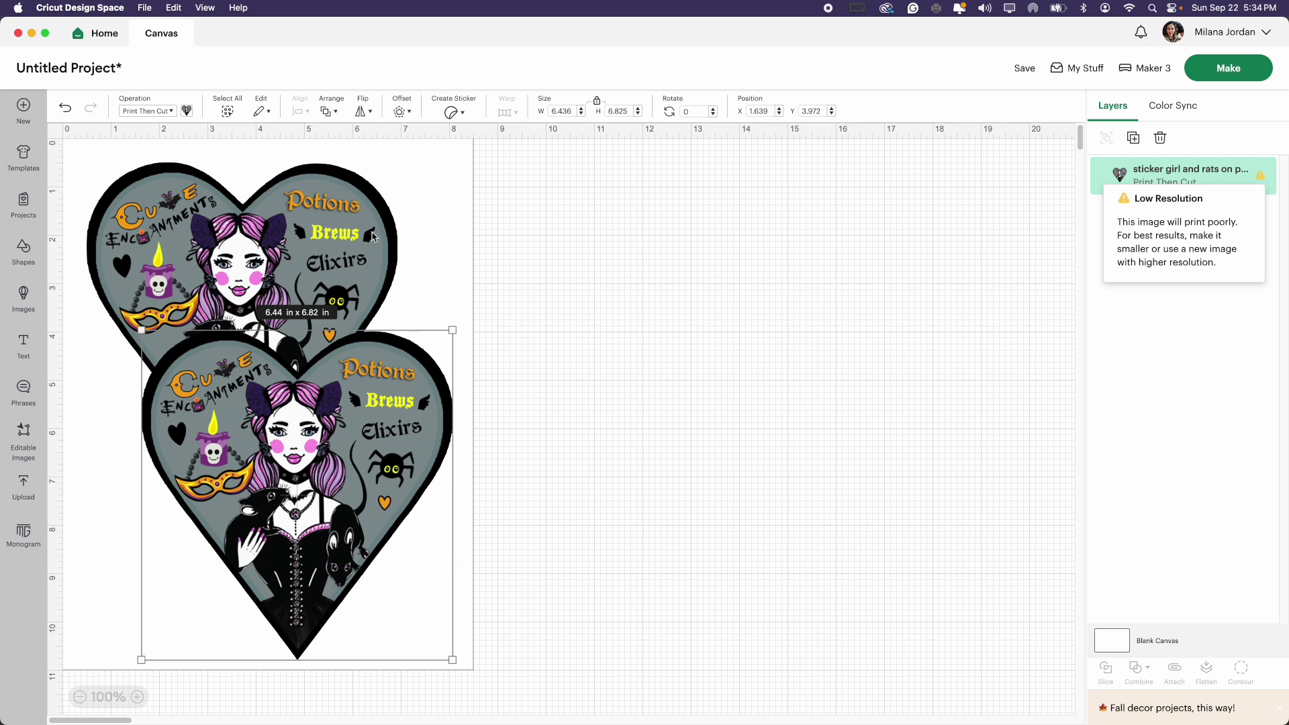
click(305, 335)
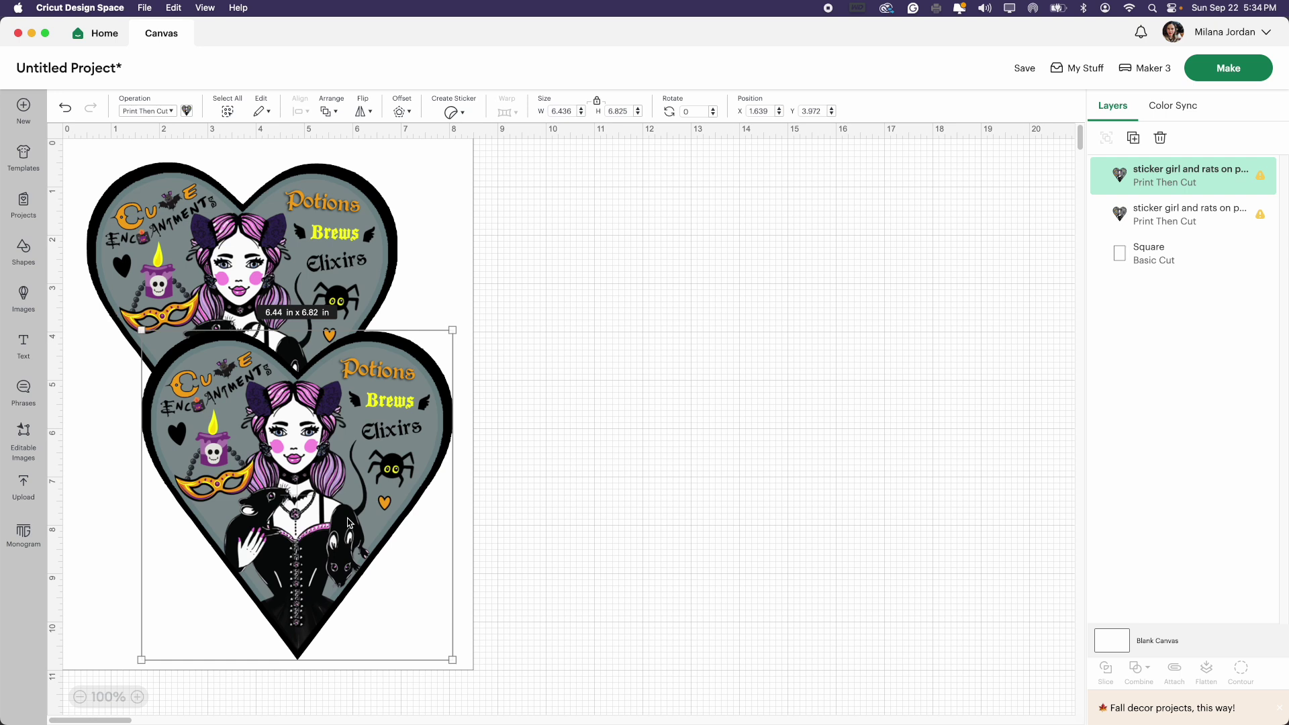
click(1259, 179)
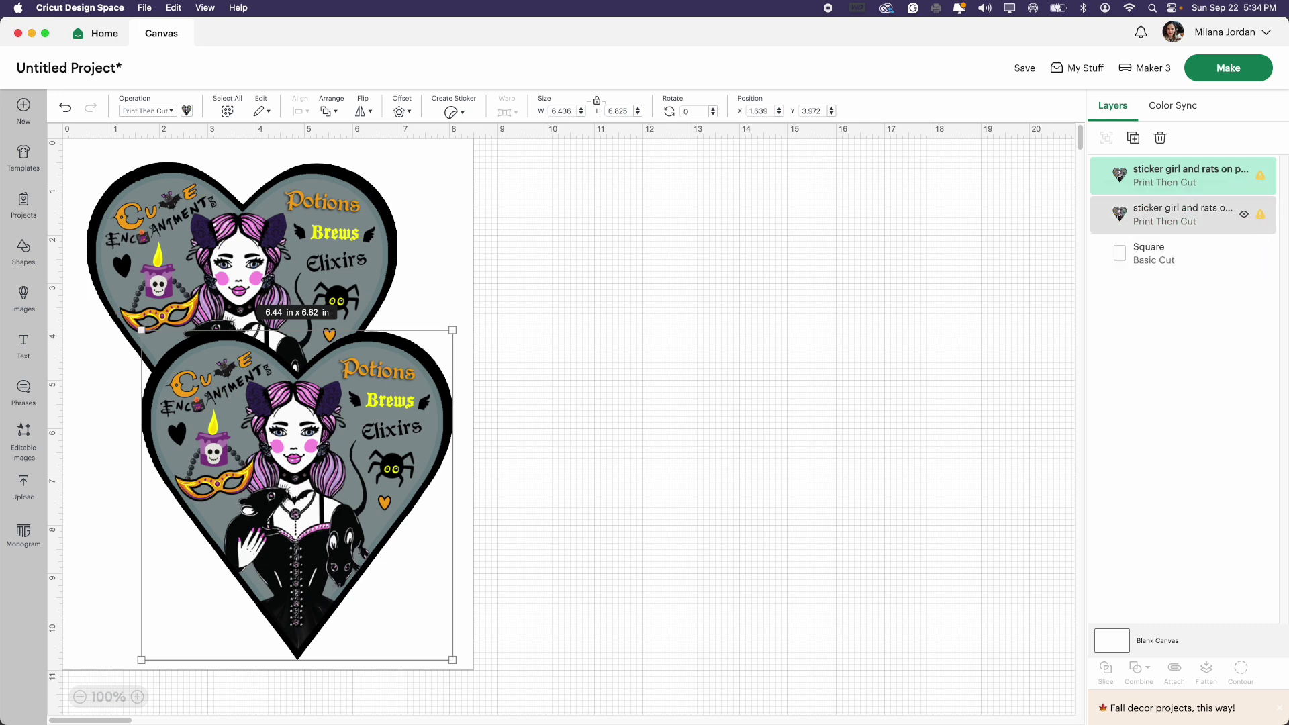
Move the original heart sticker into the upper-left corner of the white page, at about X 0, Y 0.03 in.
click(1261, 216)
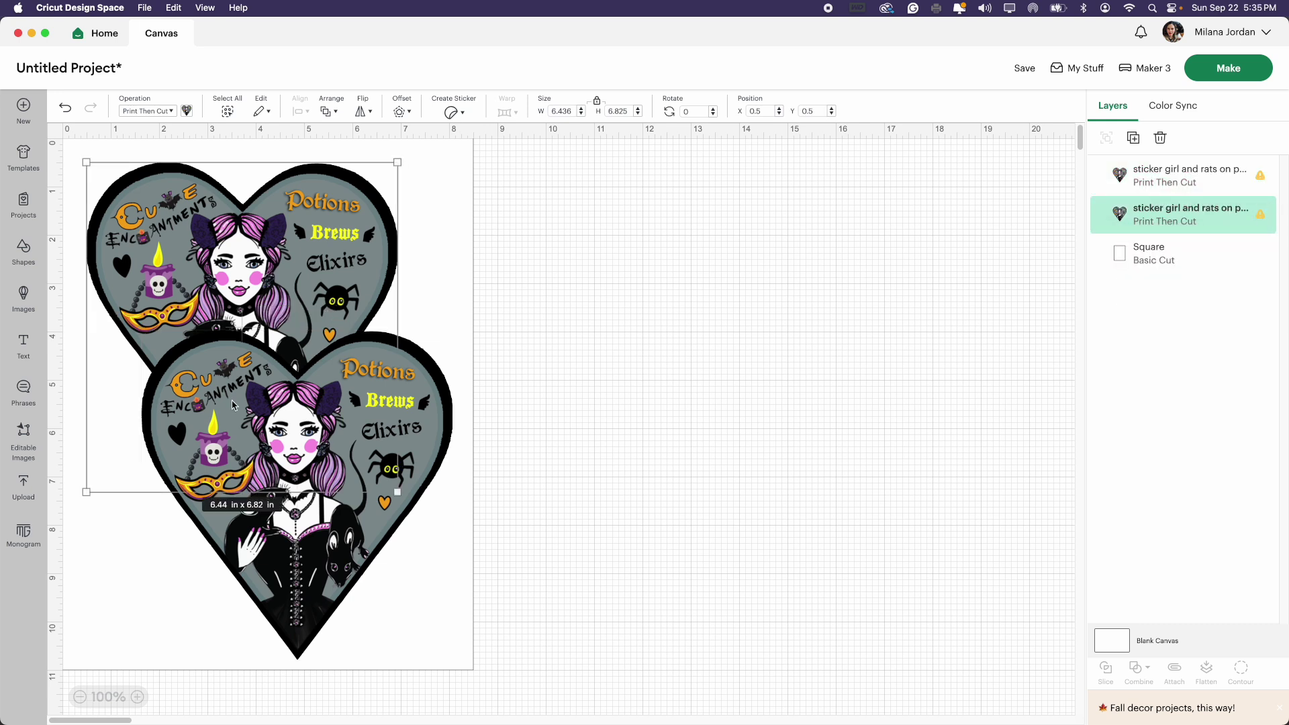
drag(267, 286, 245, 263)
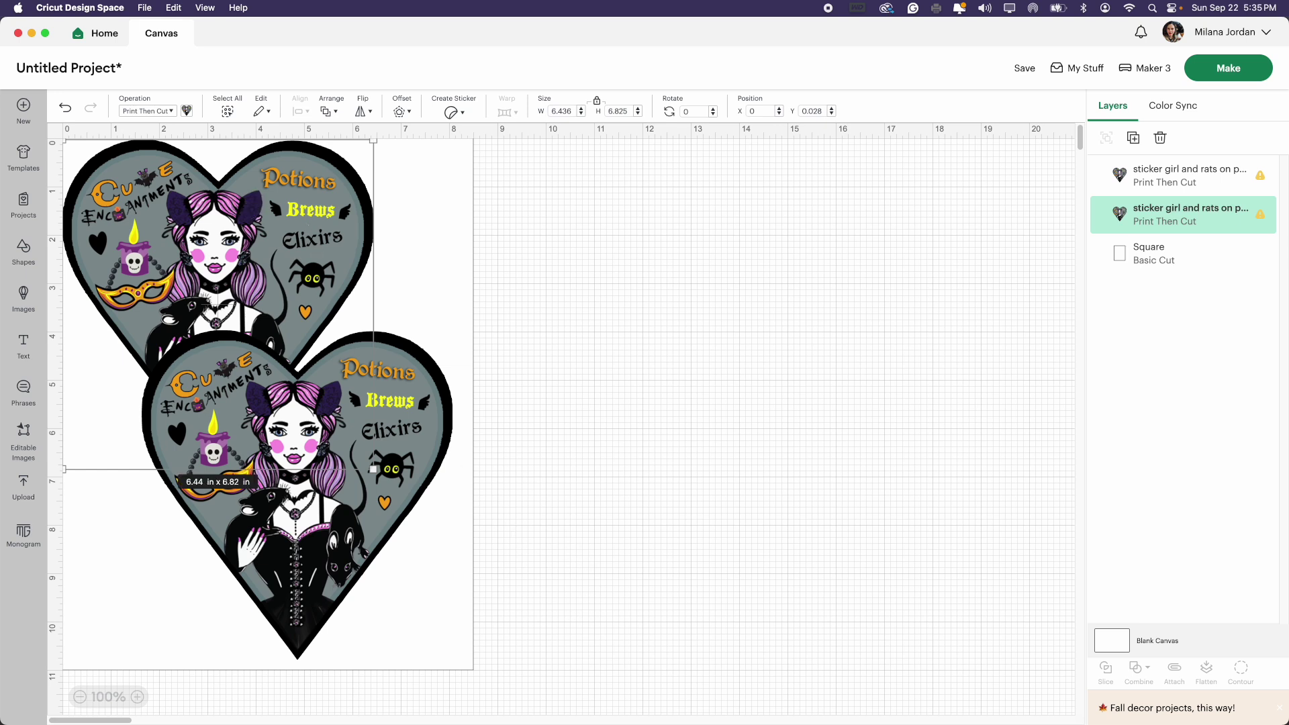
Switch to Photoshop, examine the sticker image's dimensions and resolution without changing them, and return to Cricut Design Space.
key(super+Tab)
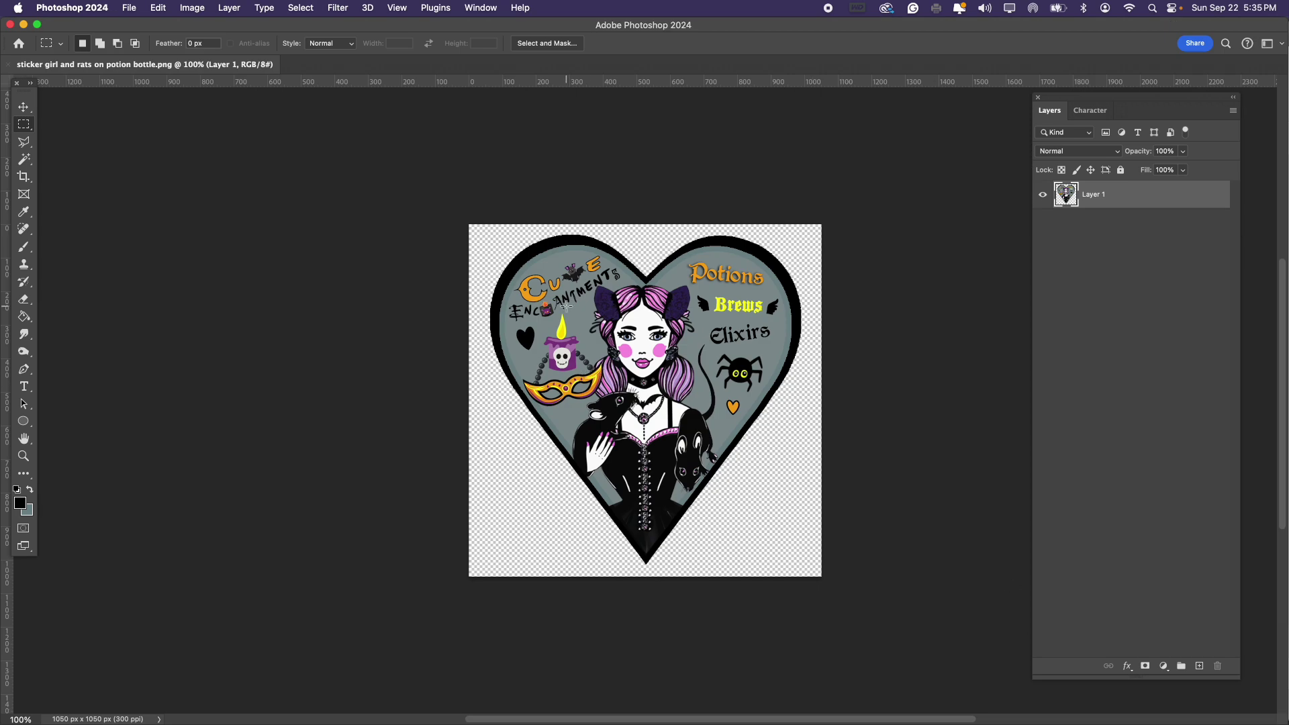
click(195, 8)
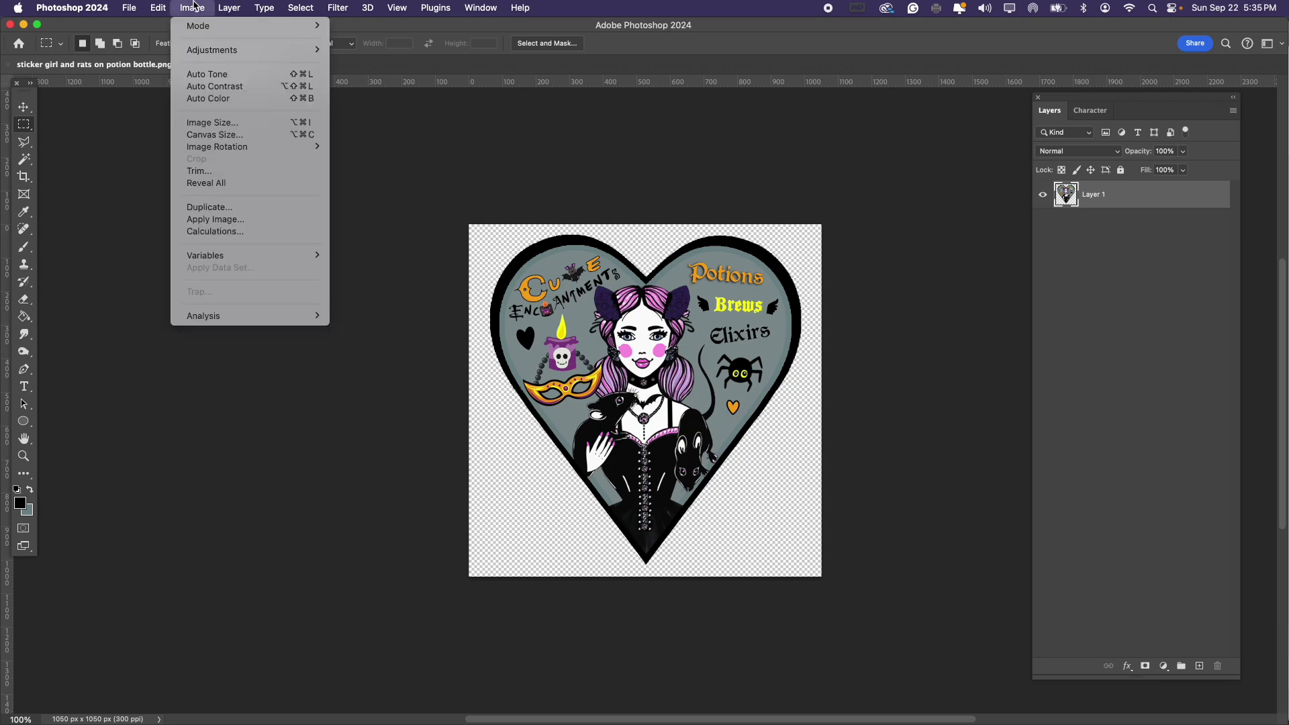
click(227, 121)
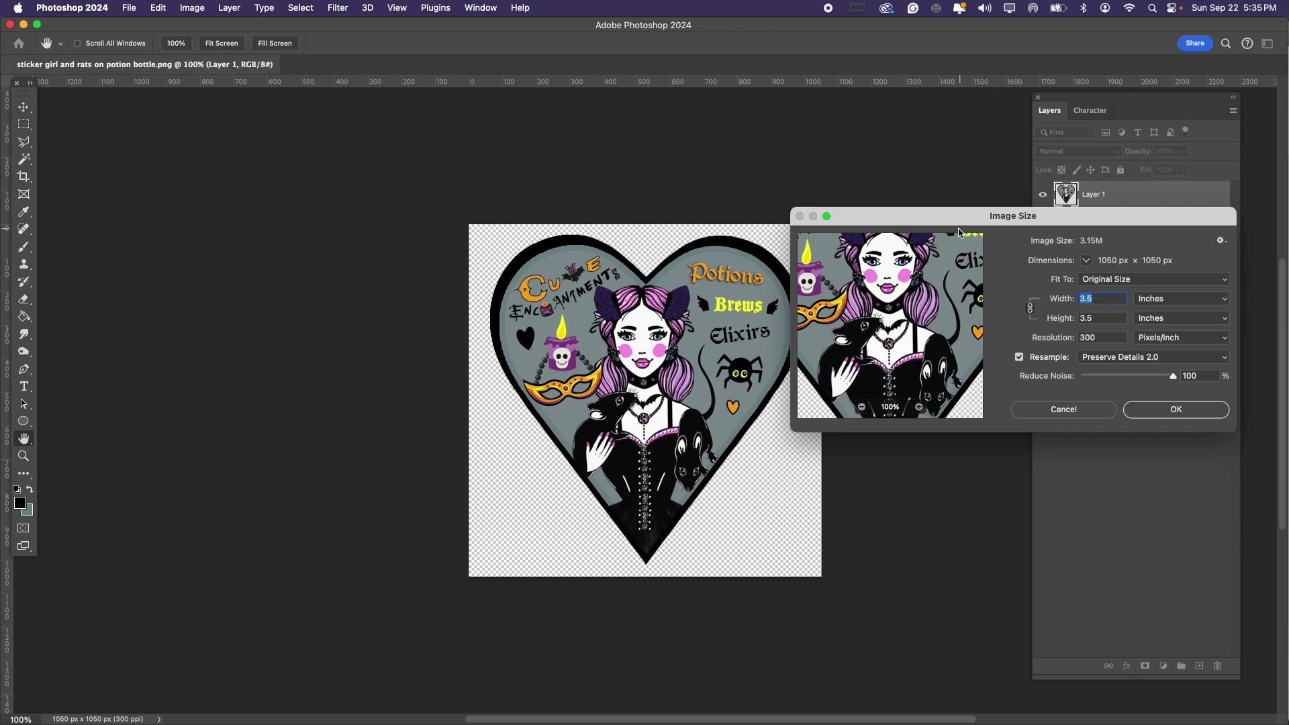
drag(933, 221, 257, 315)
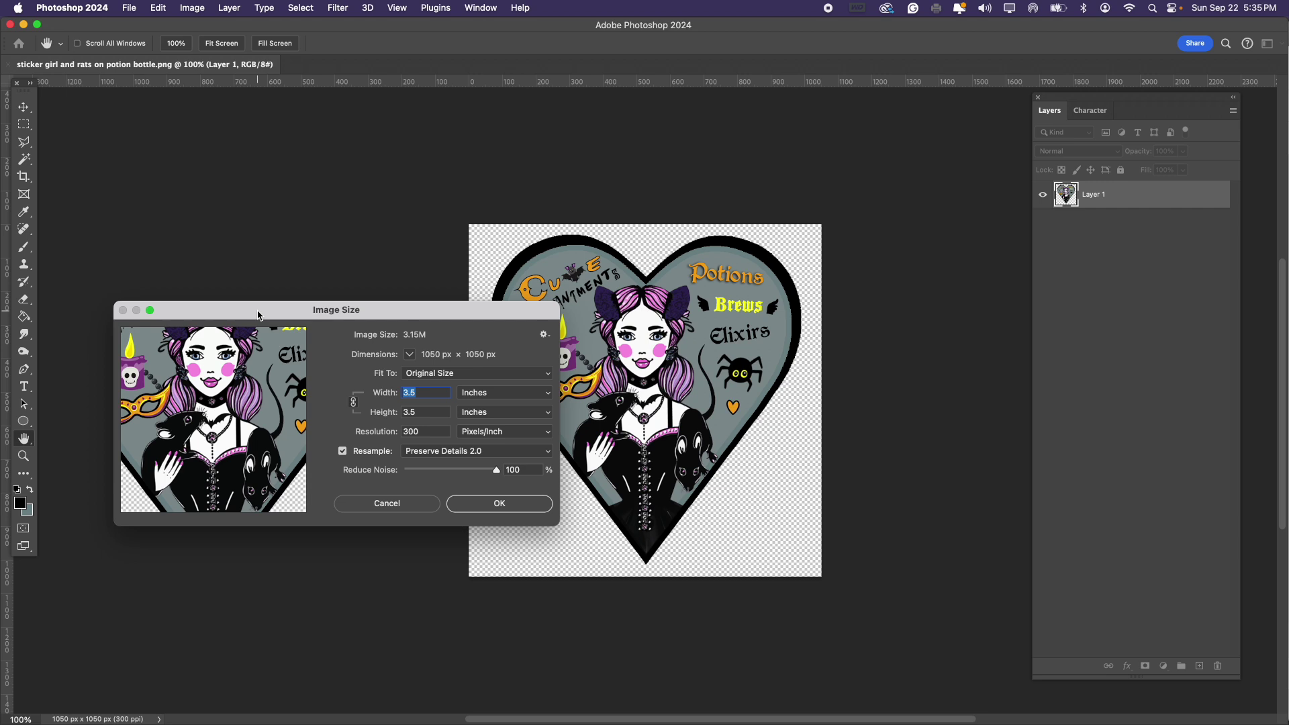
click(439, 505)
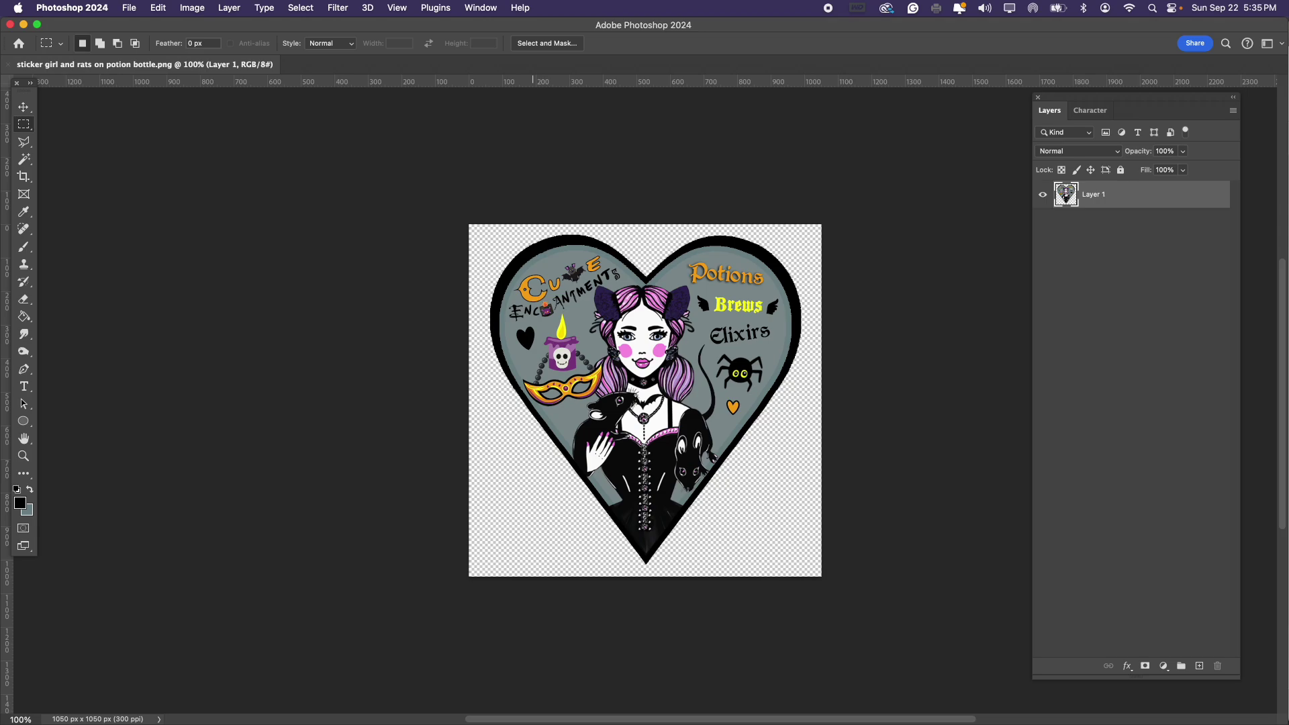
key(super+Tab)
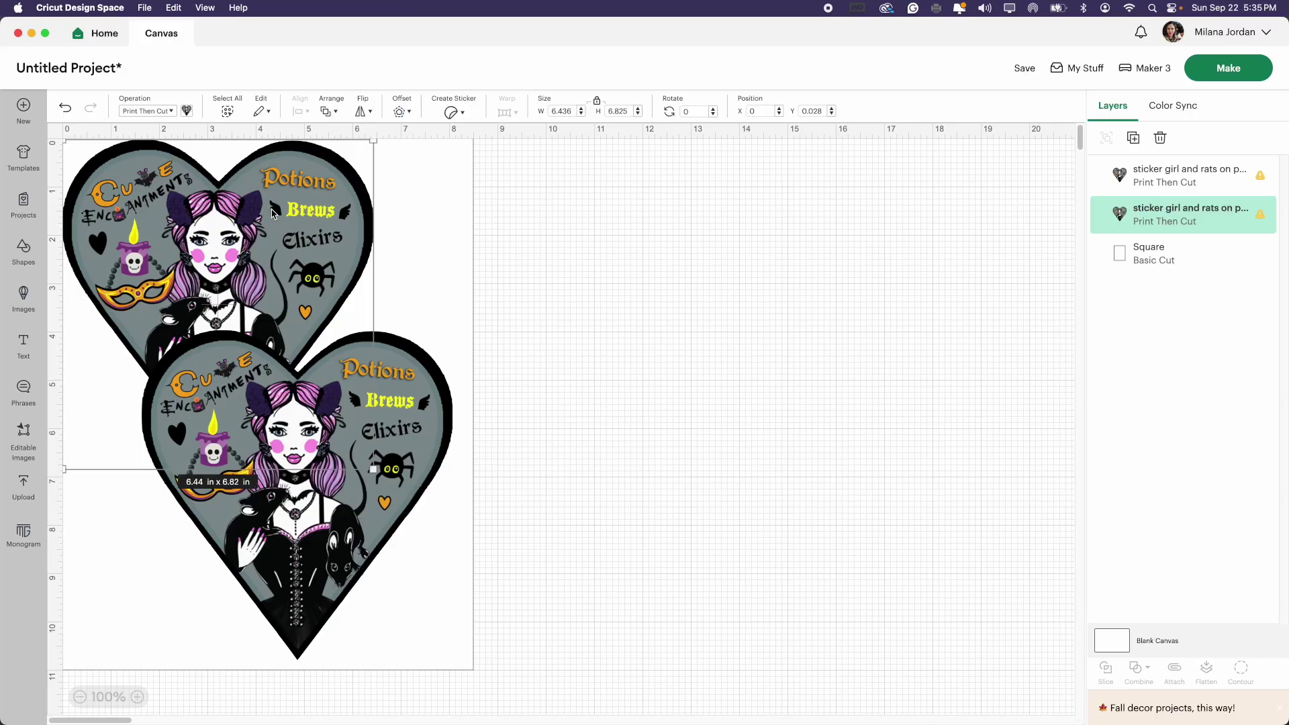
Resize the original heart sticker in the upper-left corner of the page to 3.5 x 3.5 in.
double_click(573, 112)
text(3.5)
double_click(629, 112)
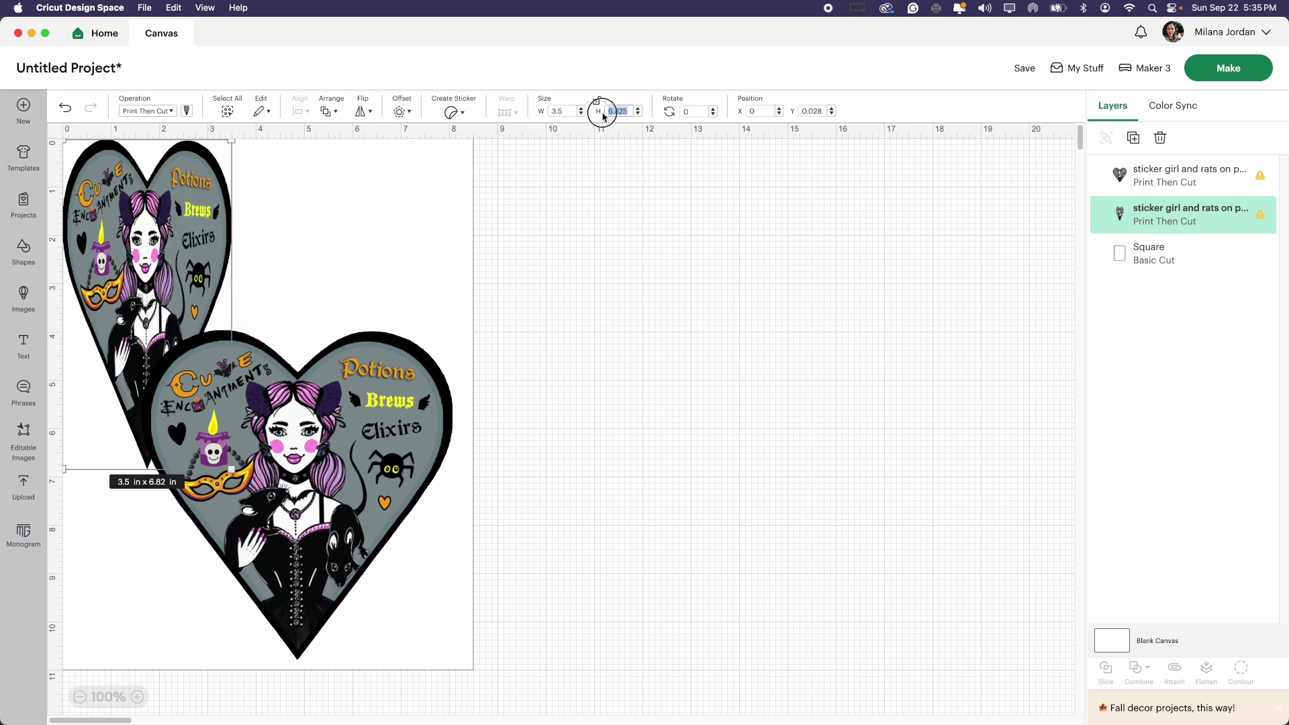
text(3.)
key(Return)
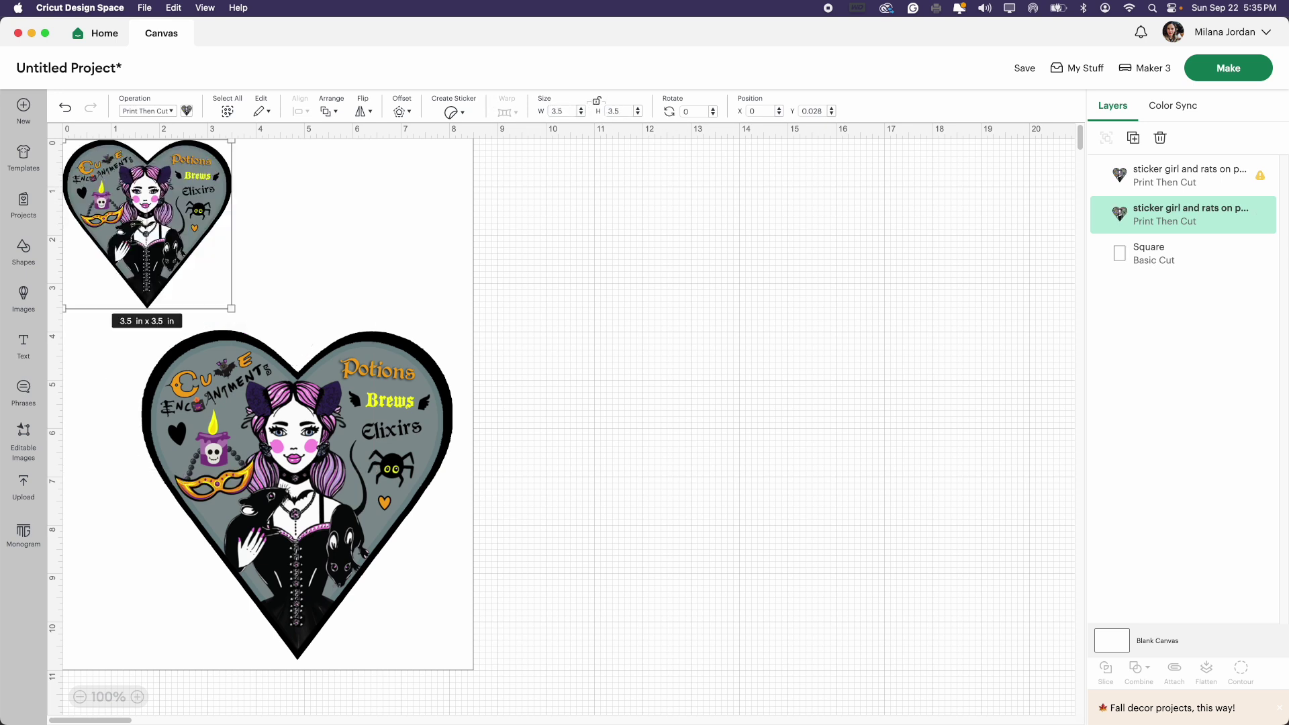
Resize the lower heart sticker copy to 3.5 in wide and 3.5 in high with the proportions unlocked.
click(314, 443)
click(539, 112)
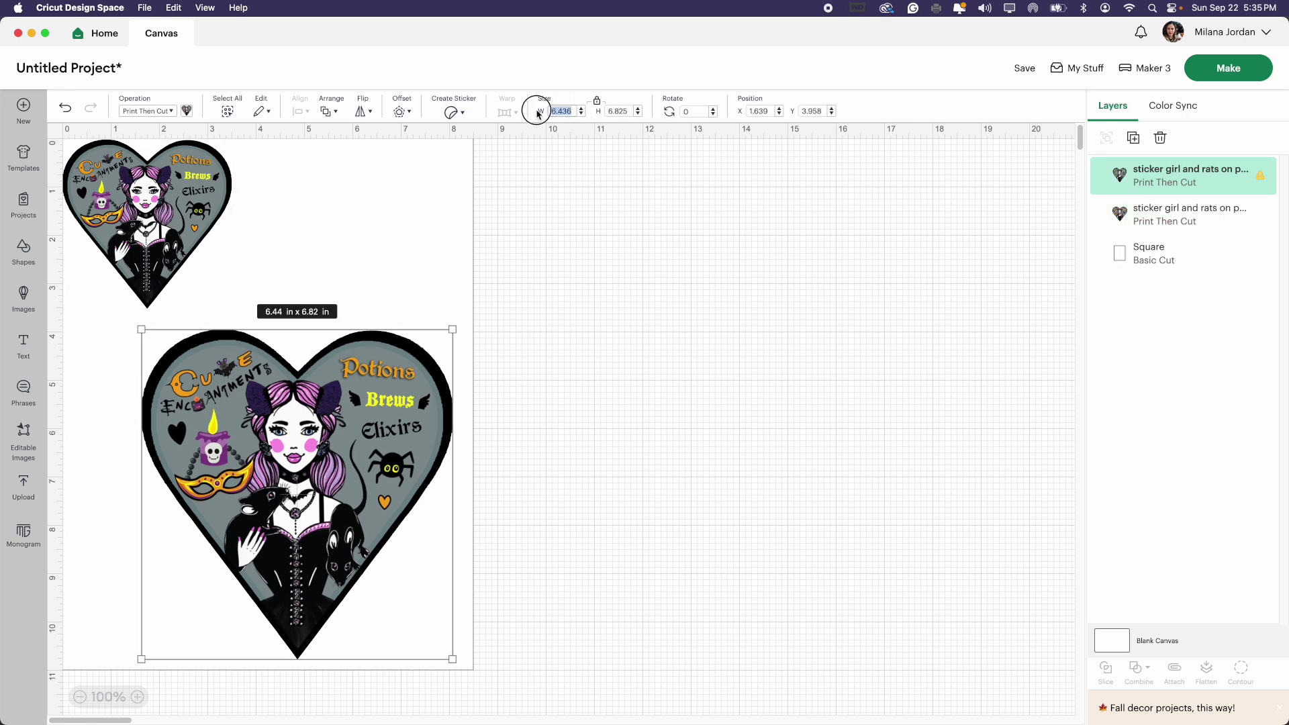
text(3.5)
click(609, 112)
click(597, 101)
click(625, 112)
text(3.5)
key(Return)
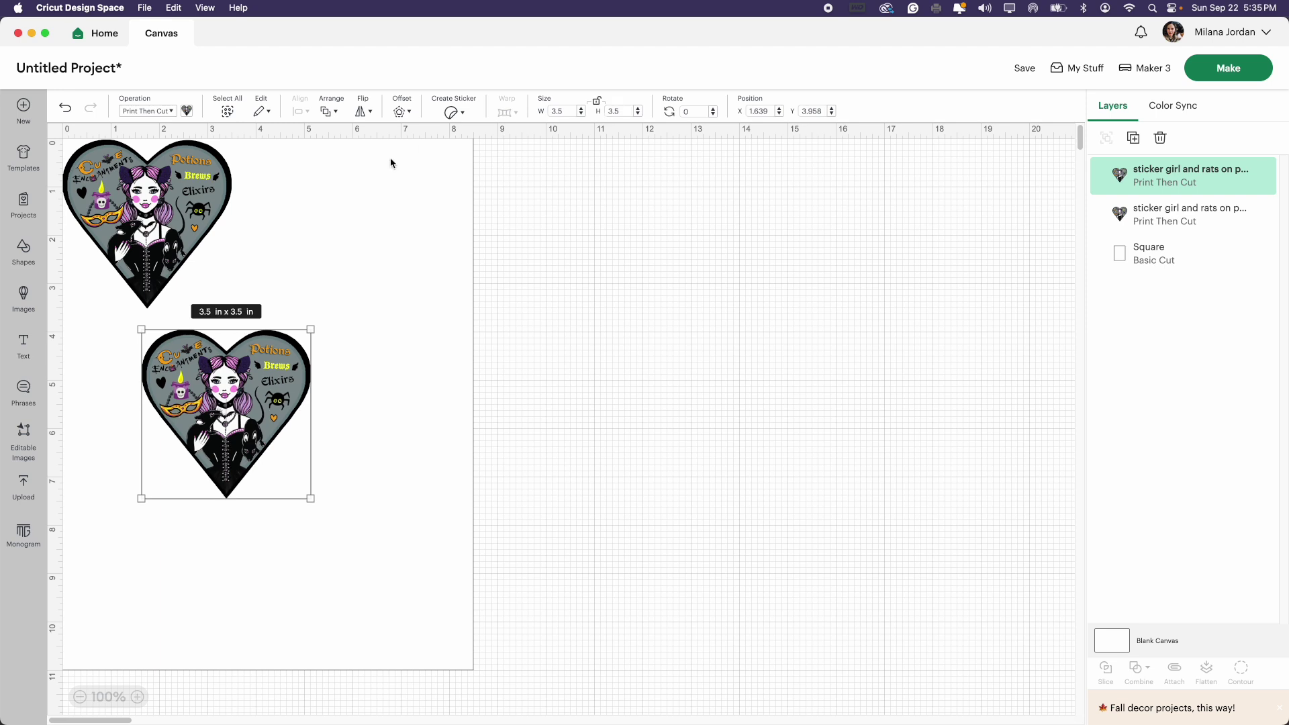
Arrange the two heart stickers side by side near the page's upper edge, with the copy at about X 4.3, Y 0.4 in.
drag(229, 419, 367, 236)
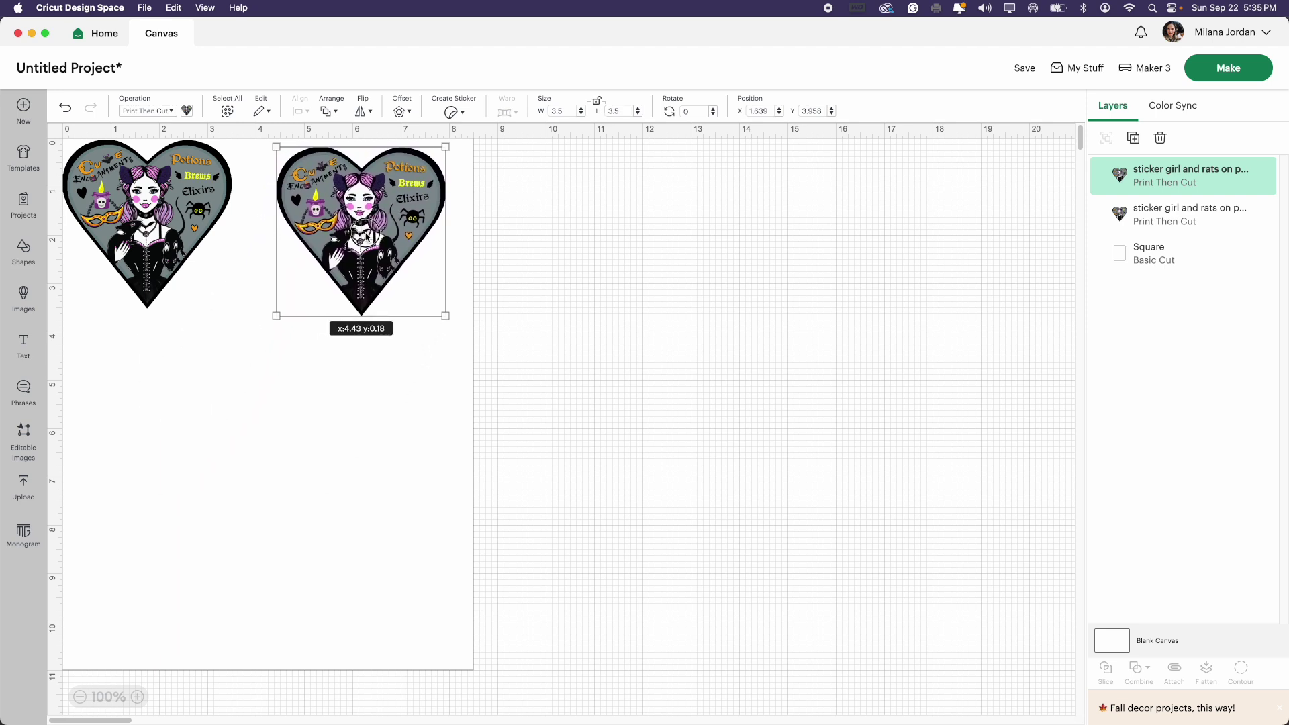
click(354, 401)
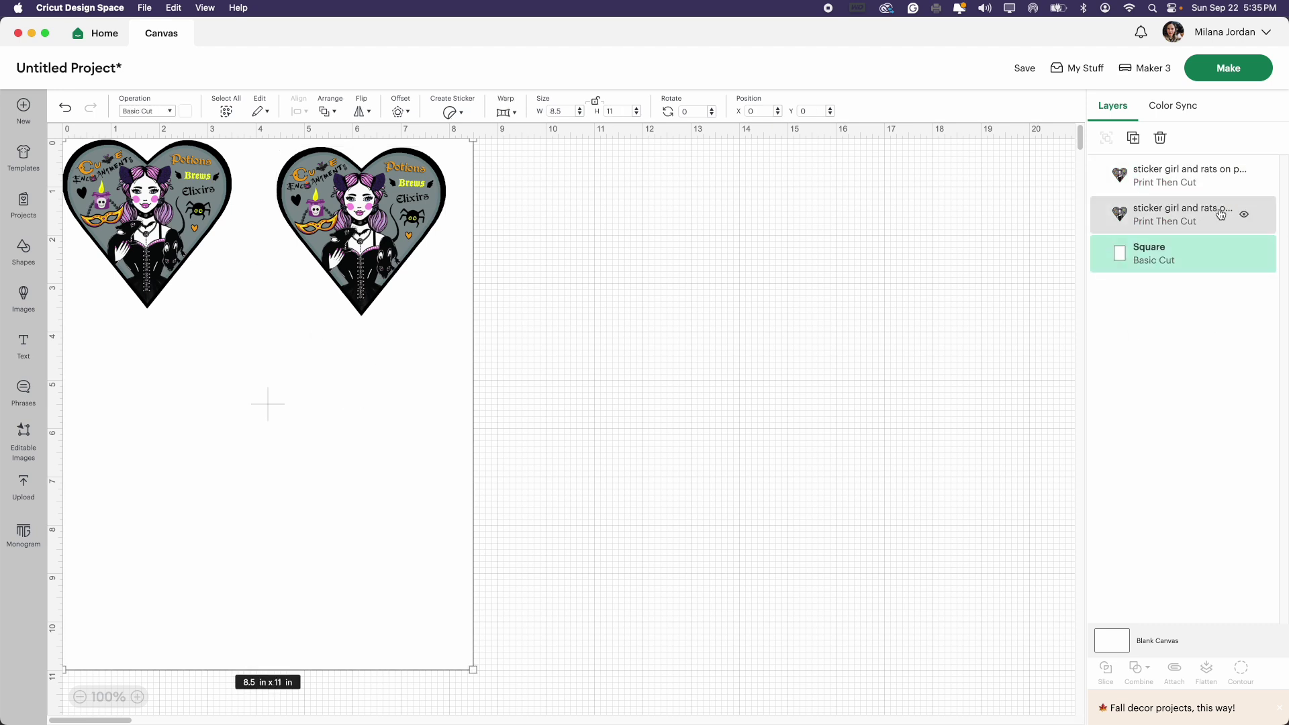
drag(162, 229, 202, 242)
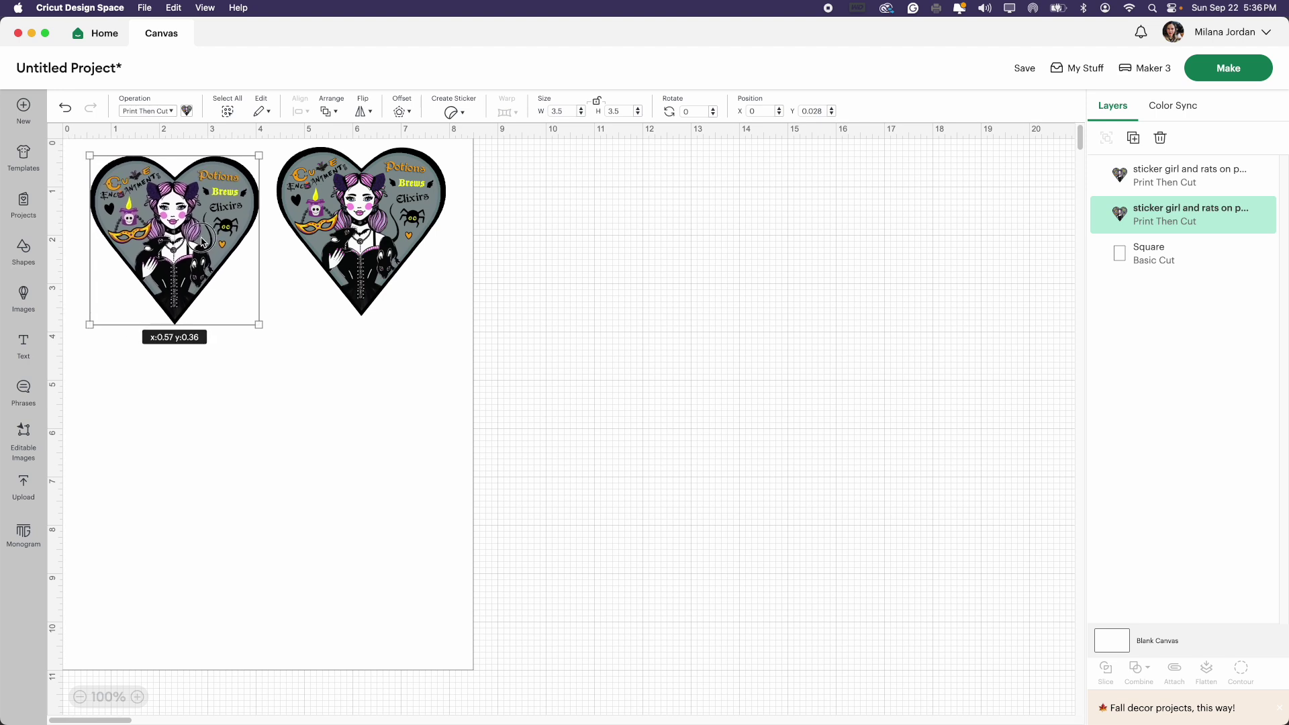
drag(202, 242, 210, 239)
drag(344, 239, 340, 248)
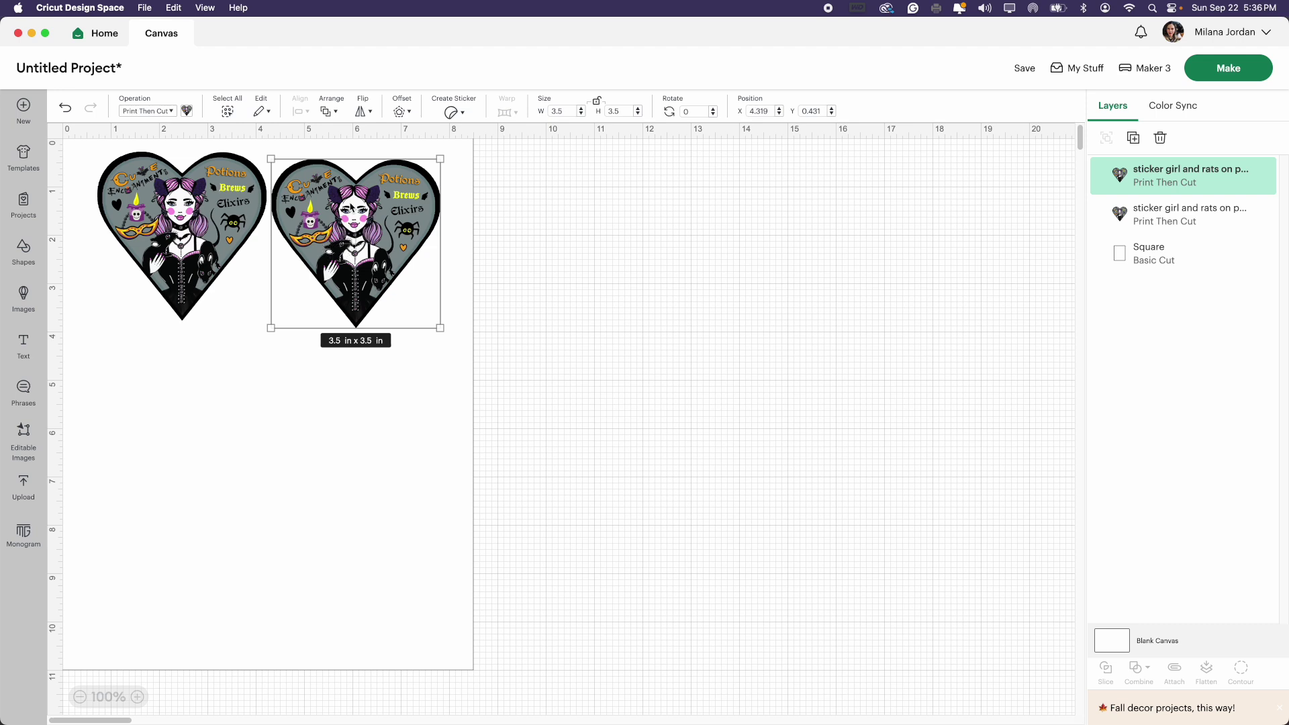
click(427, 277)
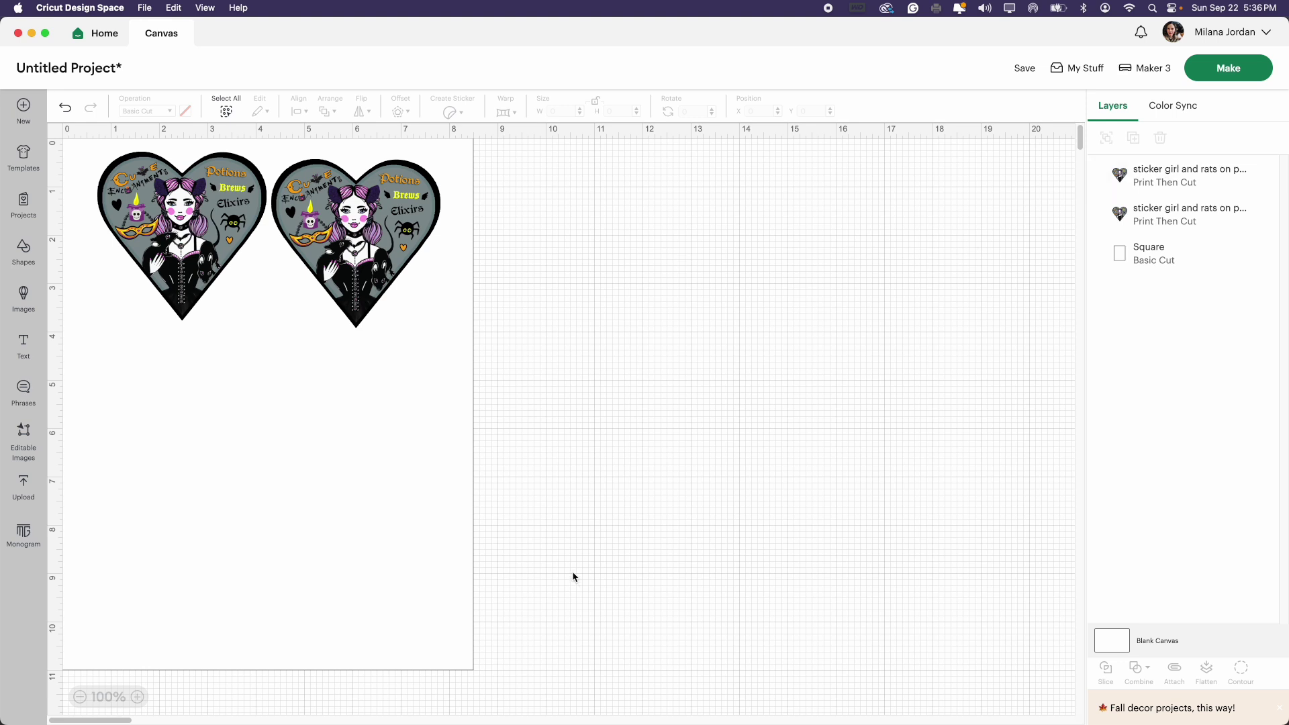
Group both heart stickers with the white page square and attach the group.
drag(641, 668, 196, 169)
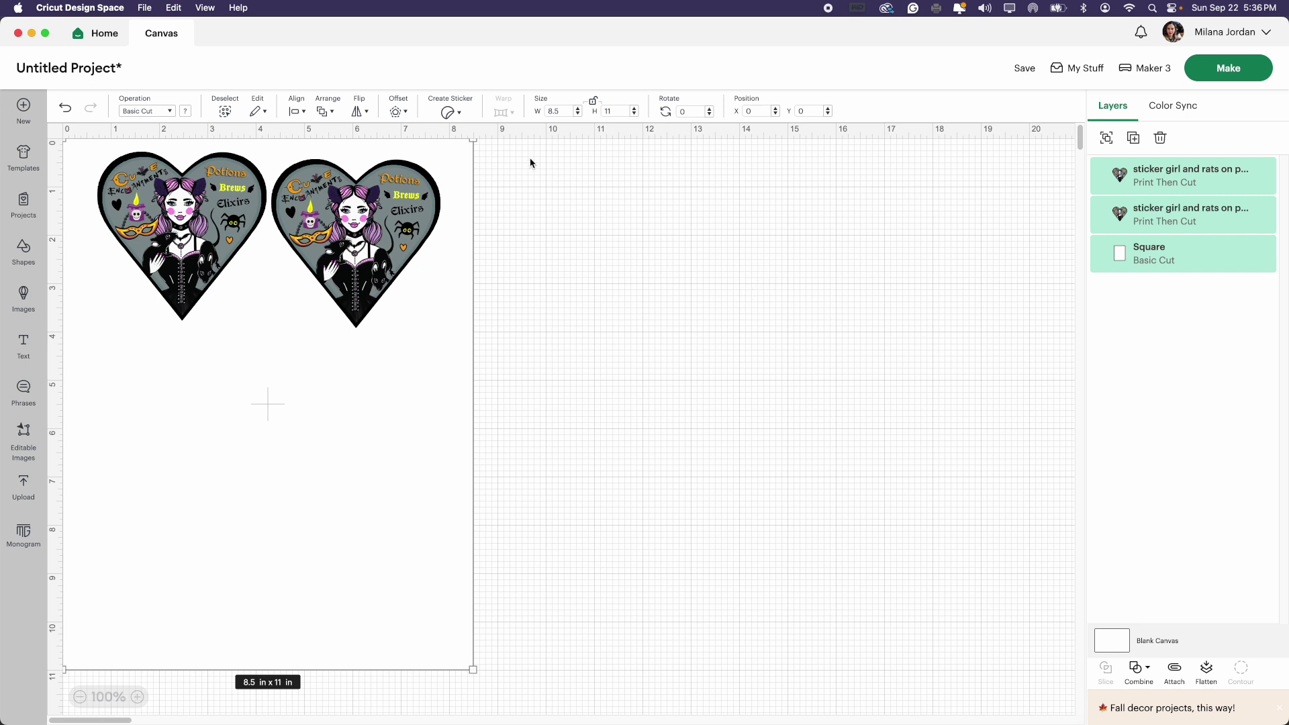
click(328, 110)
click(385, 251)
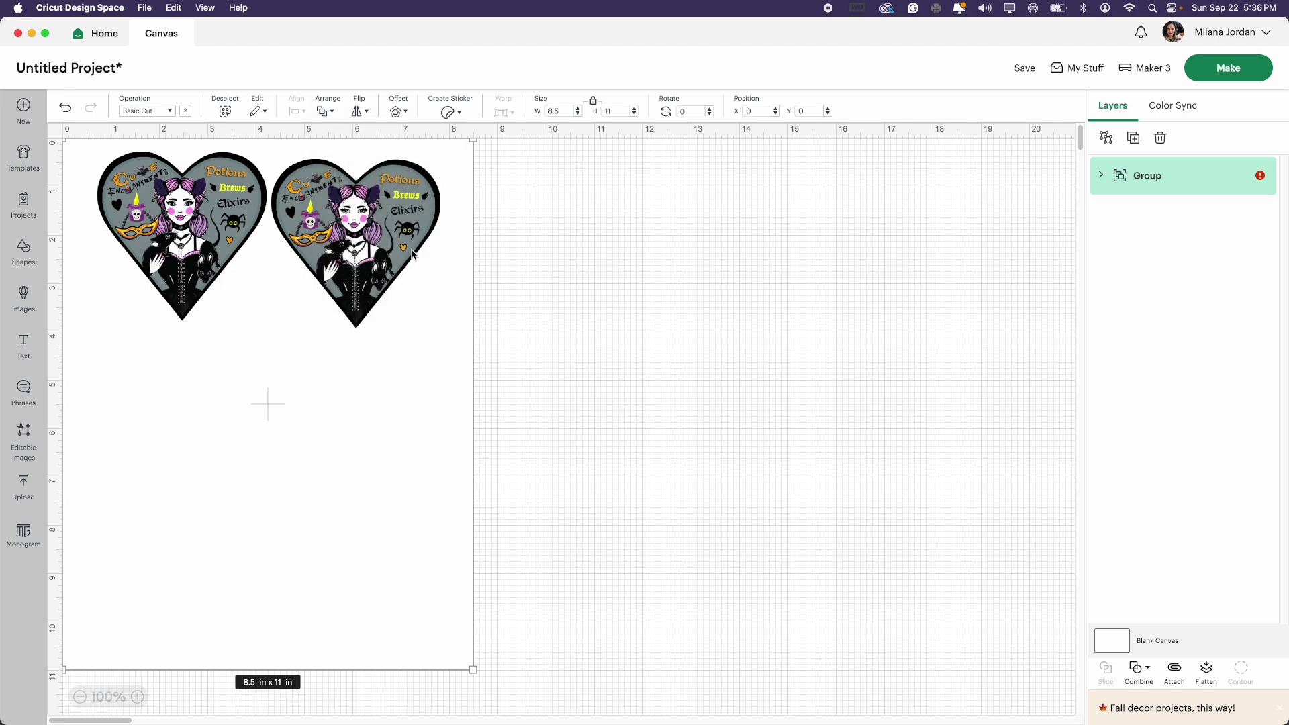
click(1175, 671)
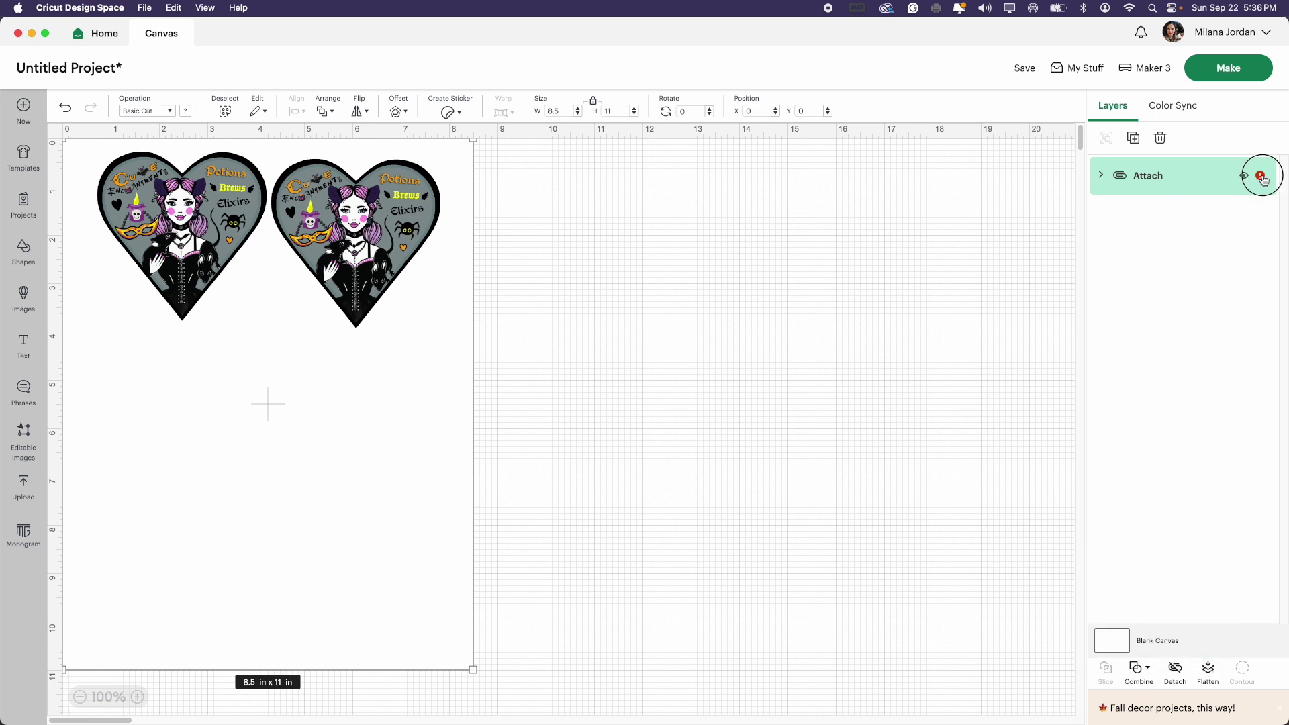
Auto-resize the attached layers to the 6.76 x 8.75 in maximum for Letter paper and deselect them.
mouse_move(1261, 176)
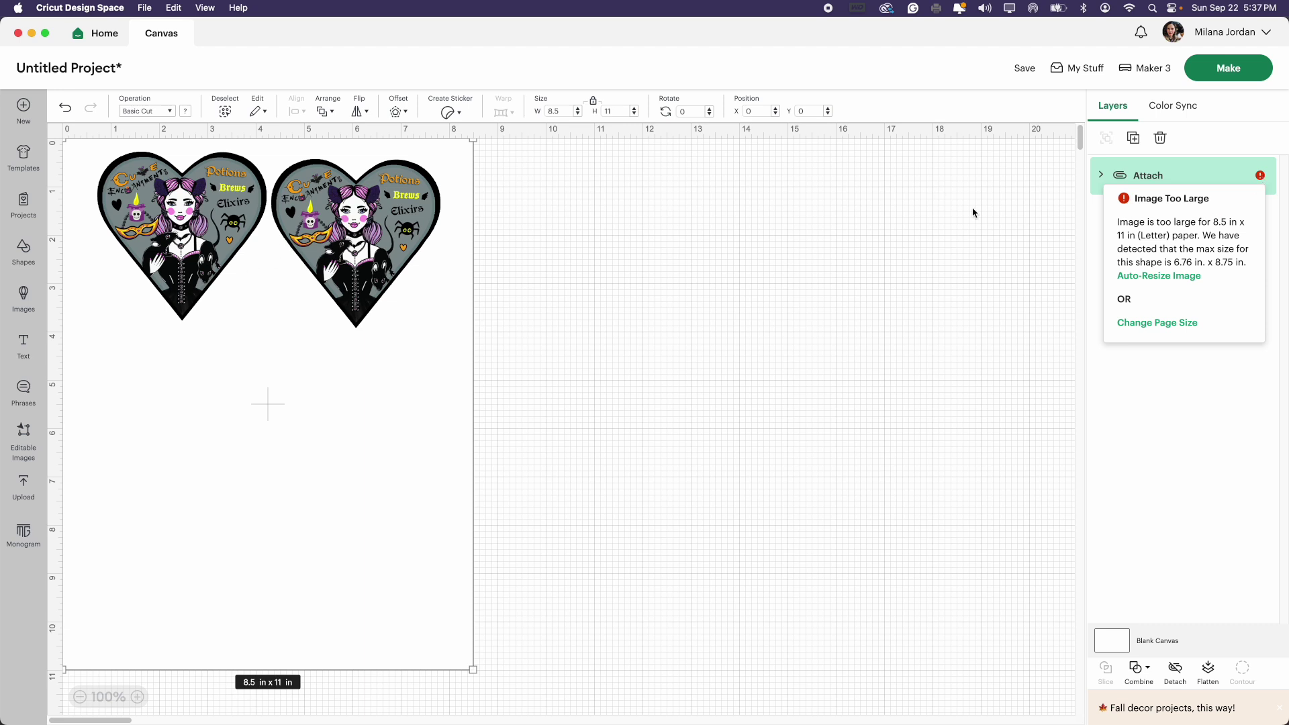
click(1159, 283)
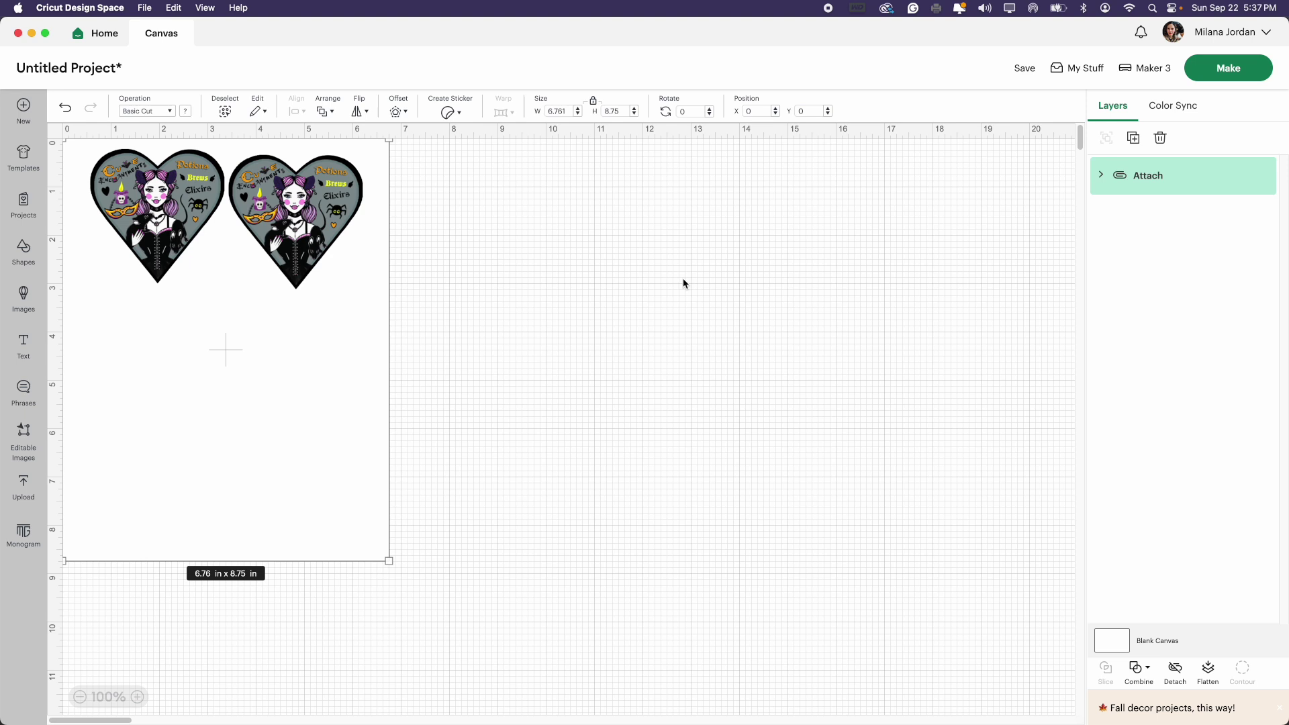
click(458, 244)
click(202, 200)
drag(159, 198, 111, 195)
click(970, 212)
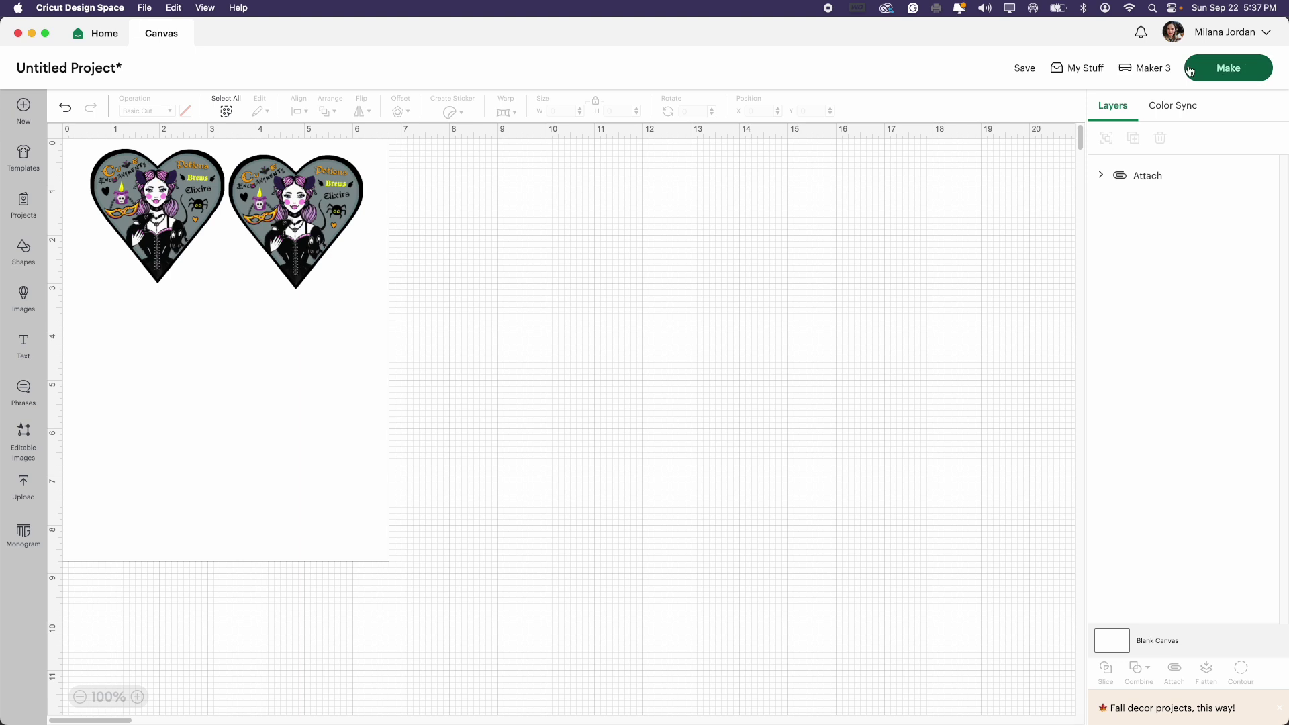
Start making the project, saving it as "sticker girl and rats on potion bottle" in the Rat stickers collection.
click(1225, 80)
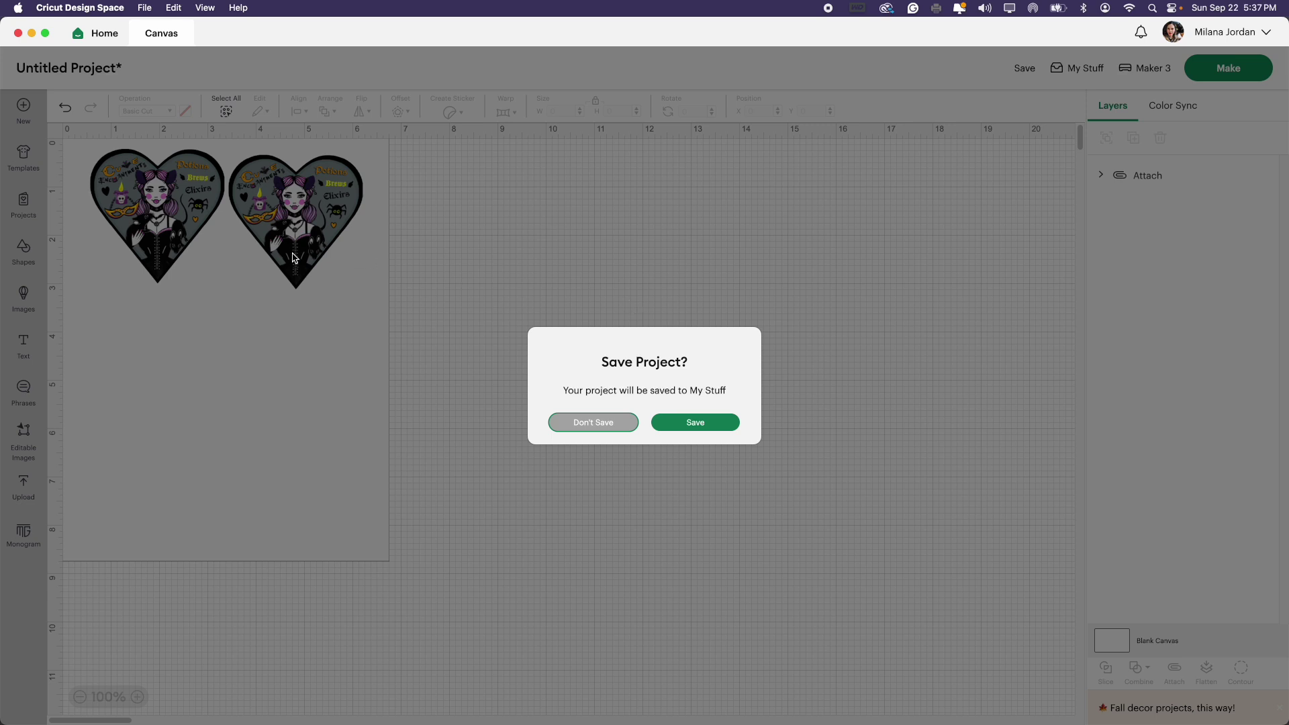
click(696, 423)
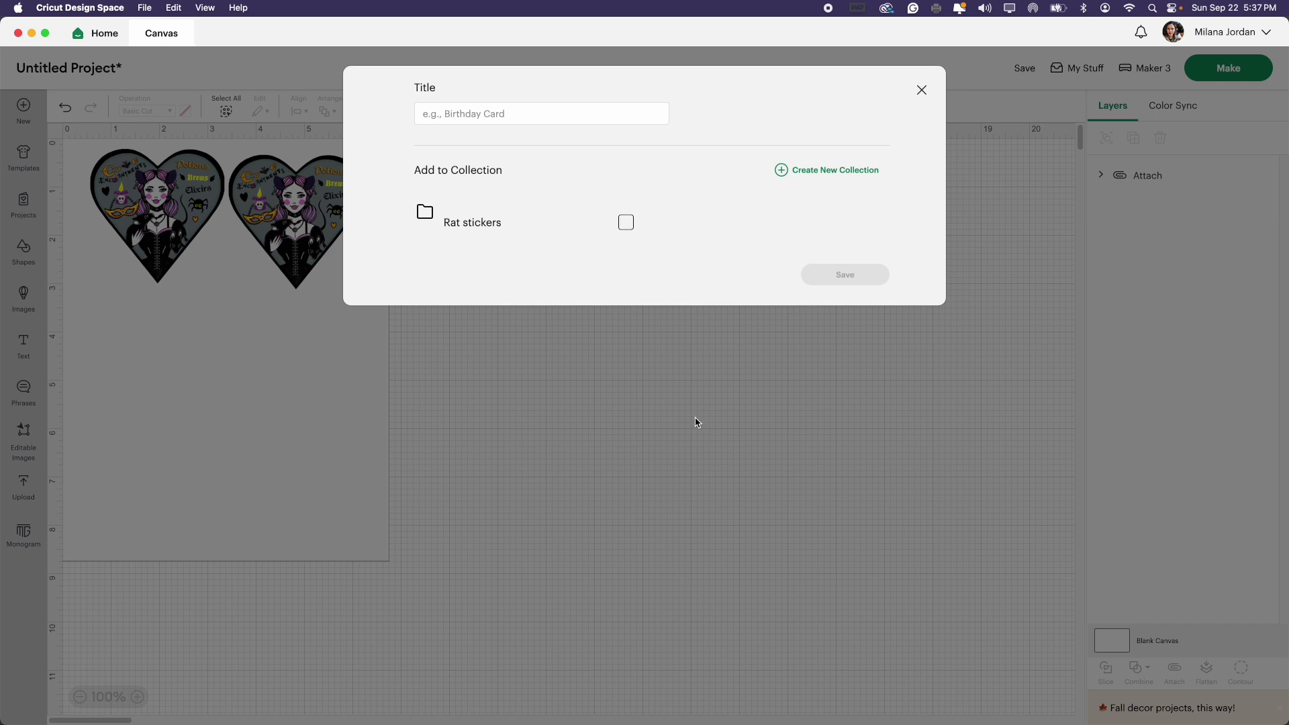
click(627, 222)
text(sticker girl and rats on potion bottle)
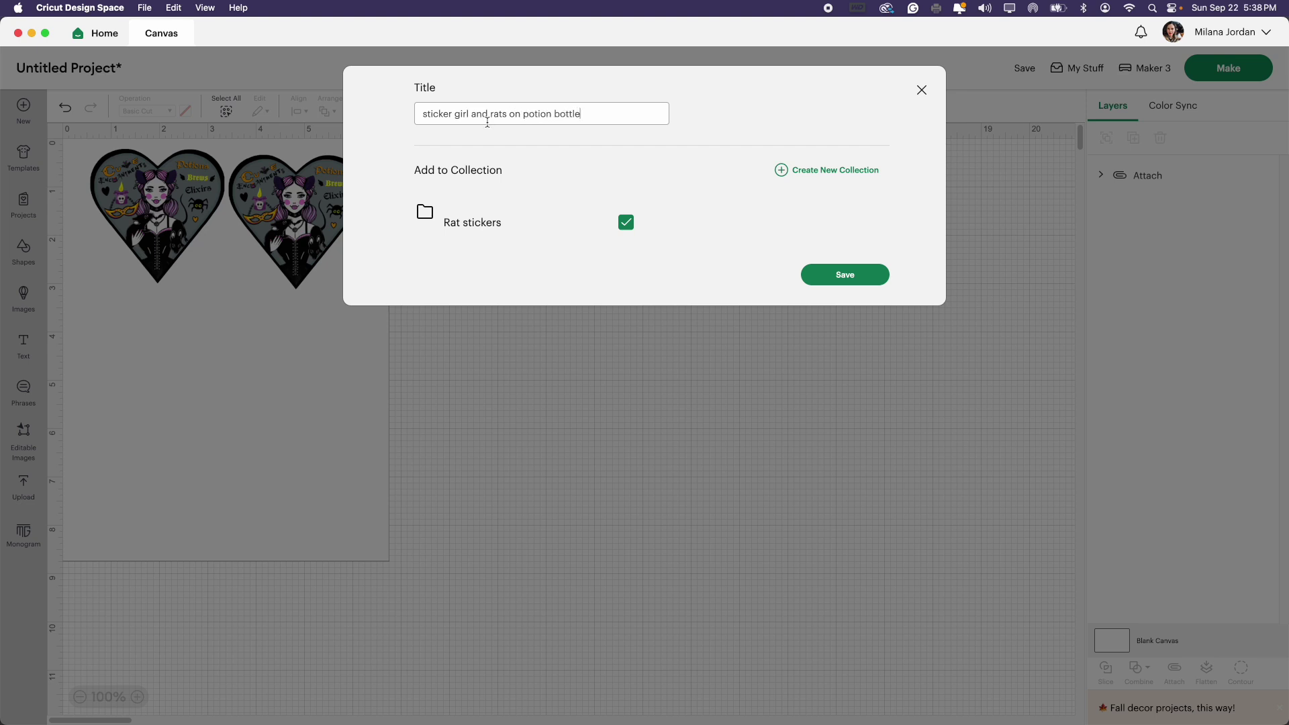
click(849, 279)
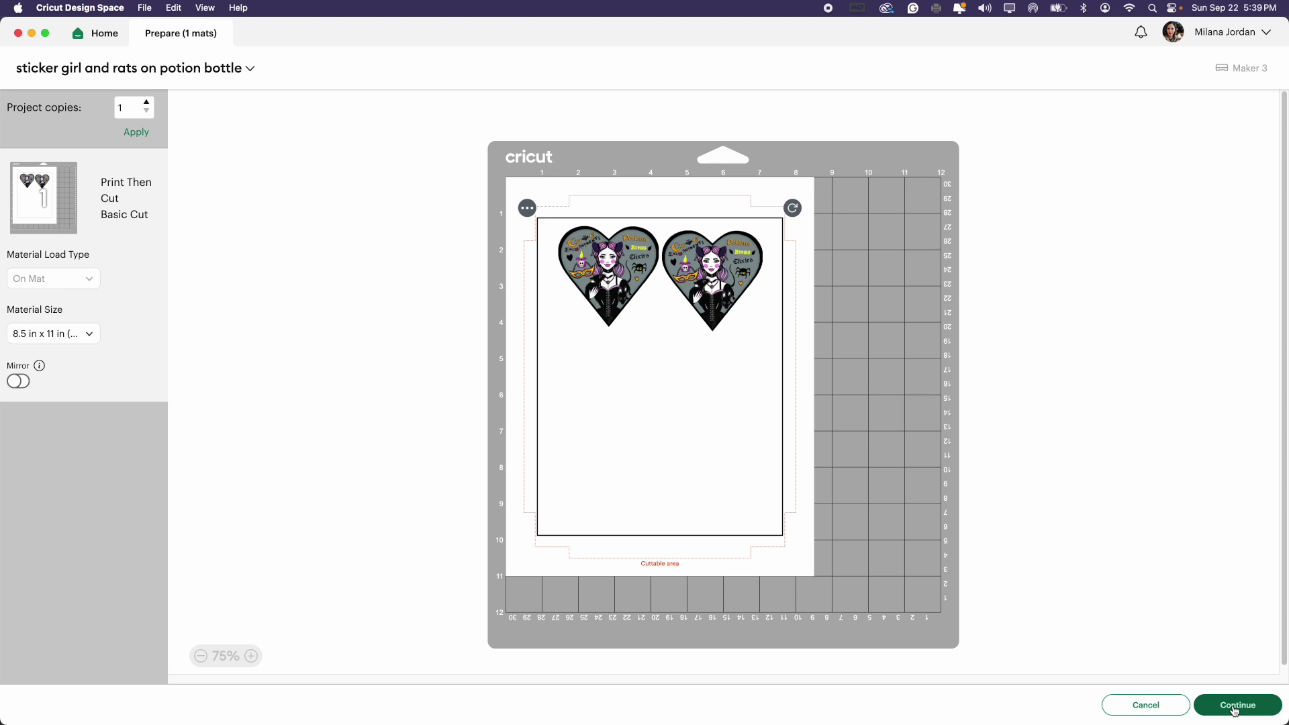
Try to send the prepared Letter-size mat to the printer and quit Cricut Design Space.
click(1235, 710)
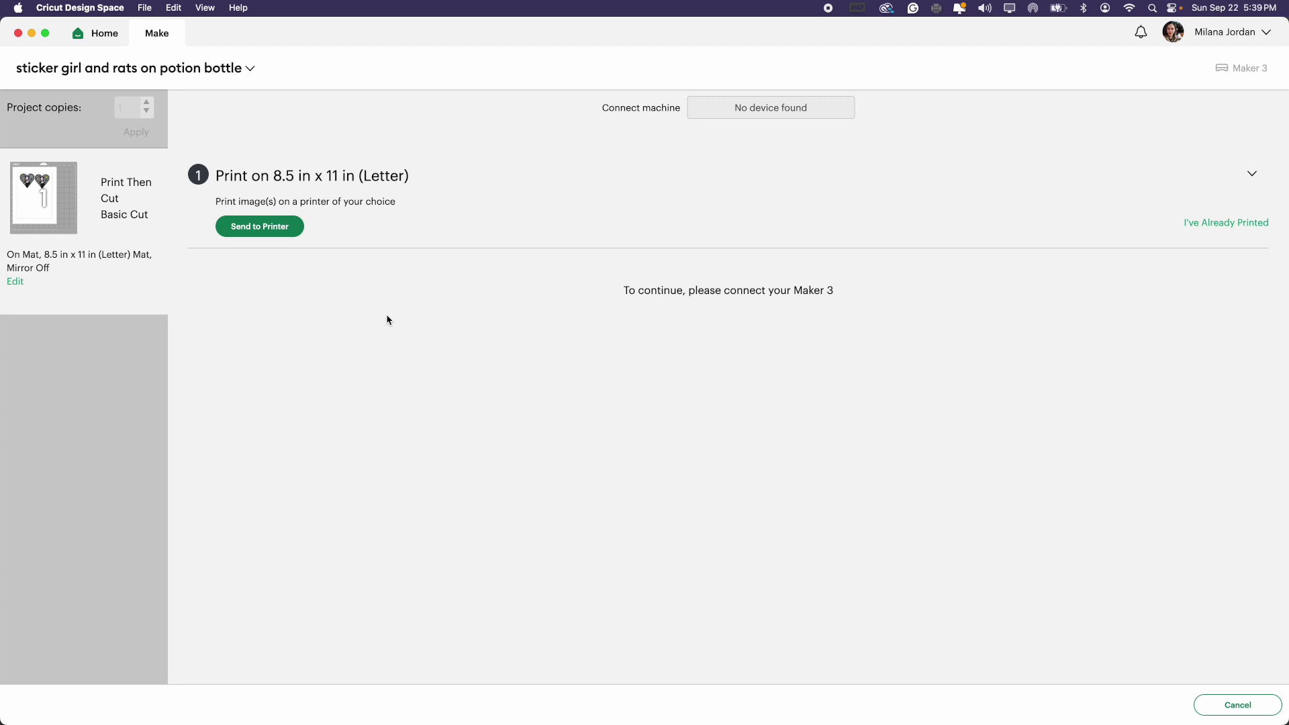
click(286, 228)
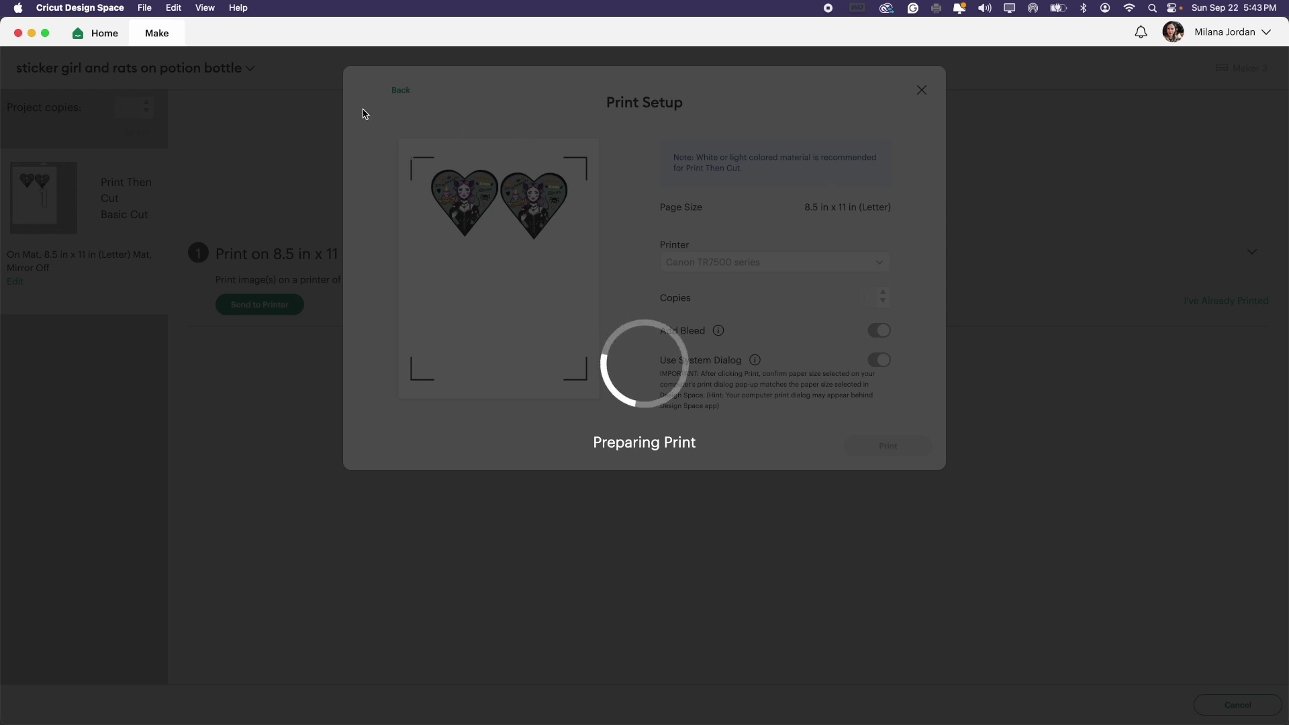
click(252, 37)
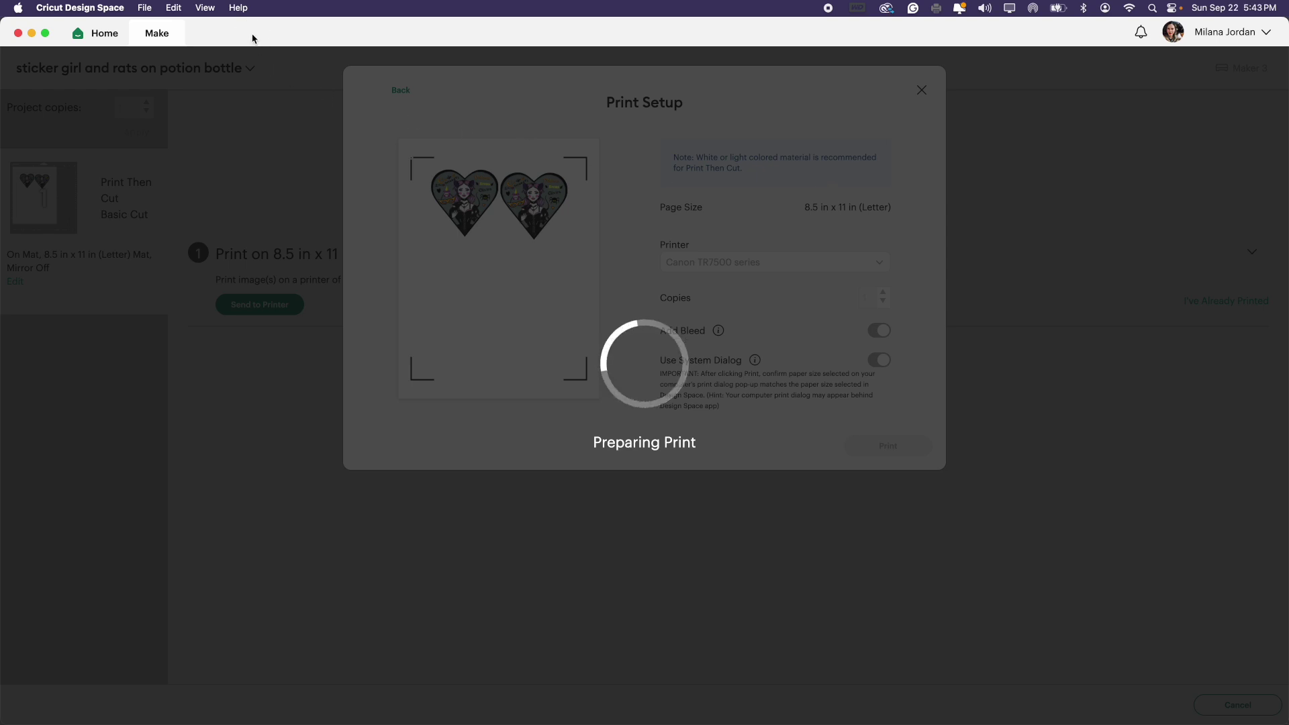
click(80, 7)
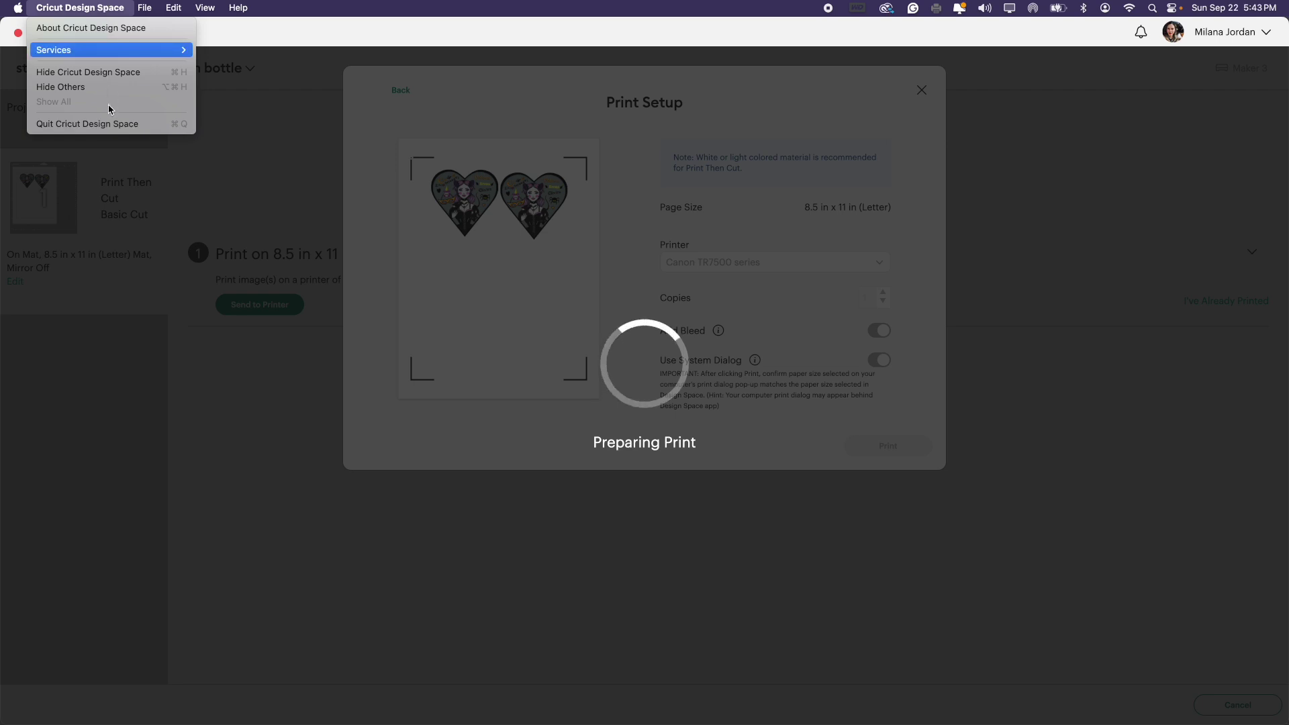
click(111, 123)
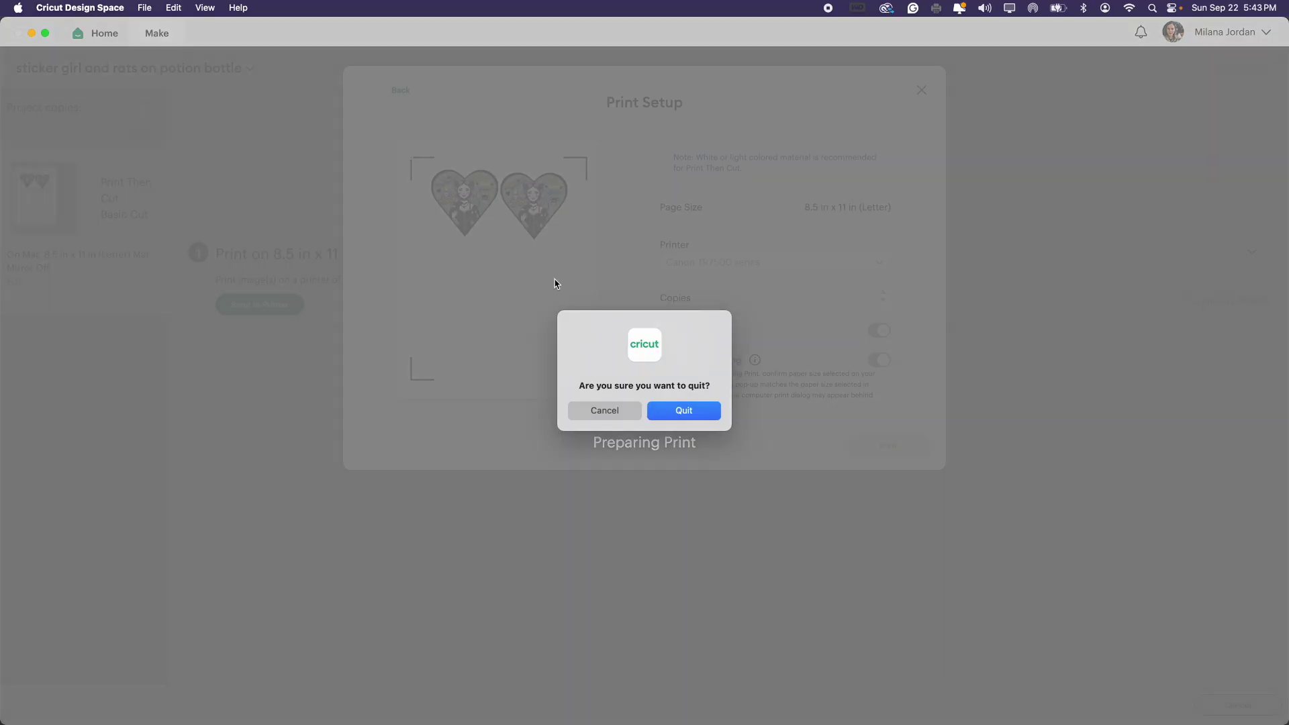
click(689, 411)
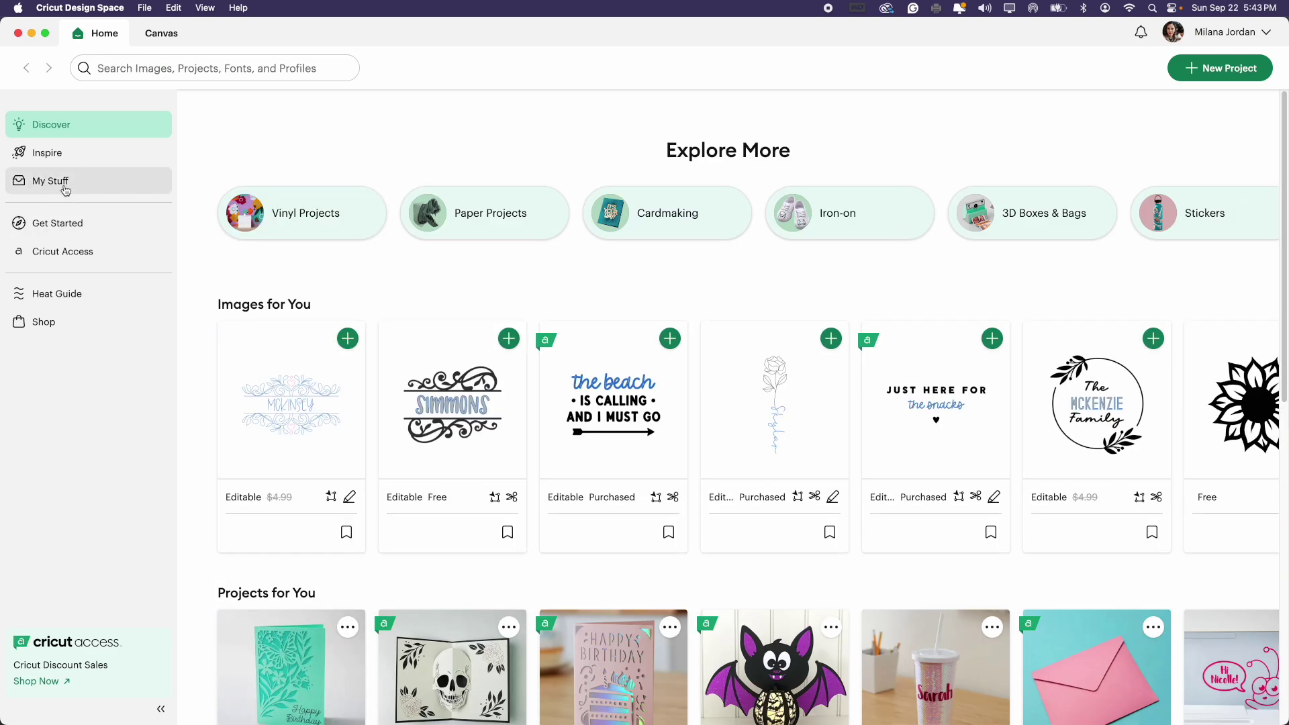
Reopen the saved "sticker girl and rats on potion bottle" project on the canvas and take its mat through to the make stage.
click(51, 180)
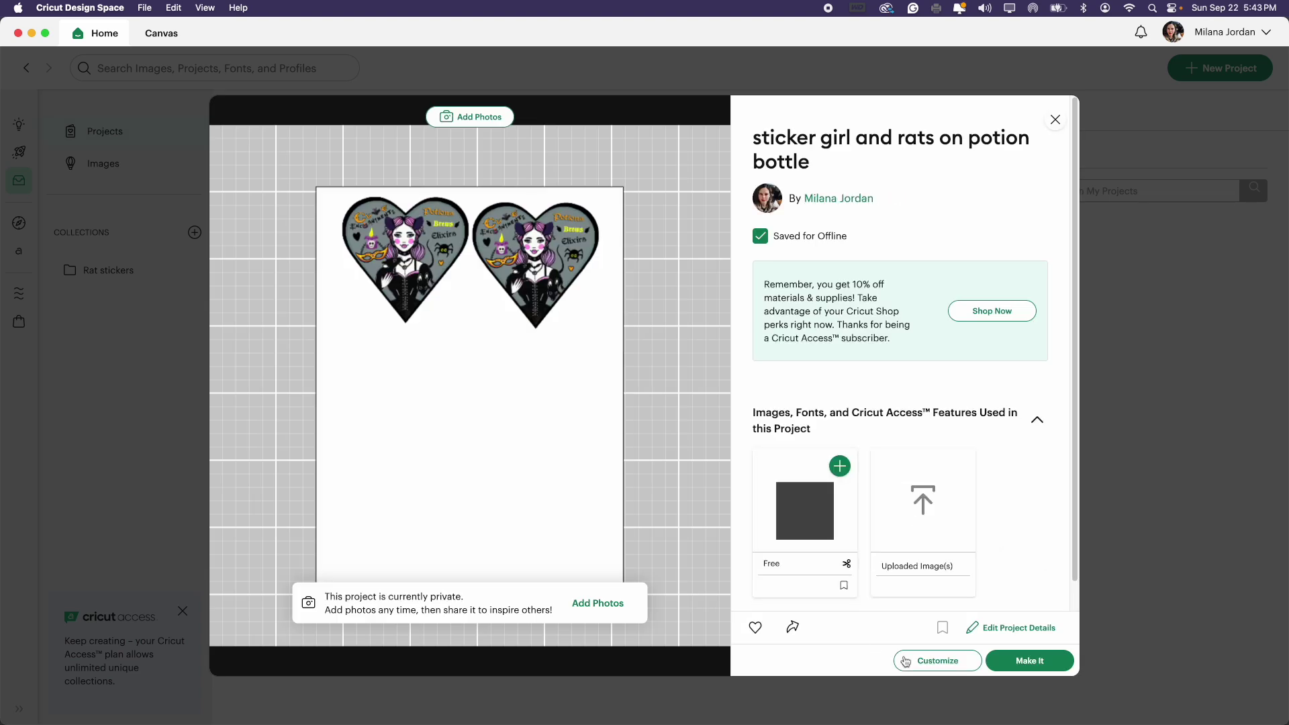
click(948, 665)
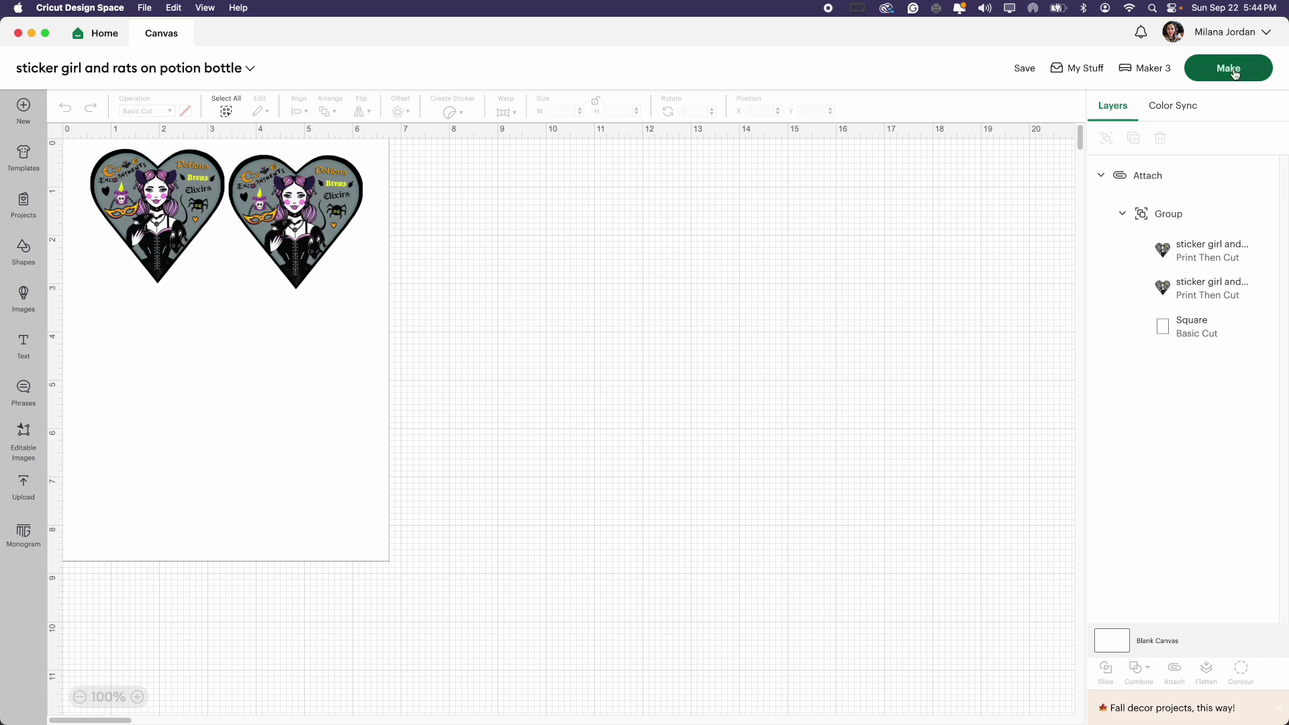
click(1234, 71)
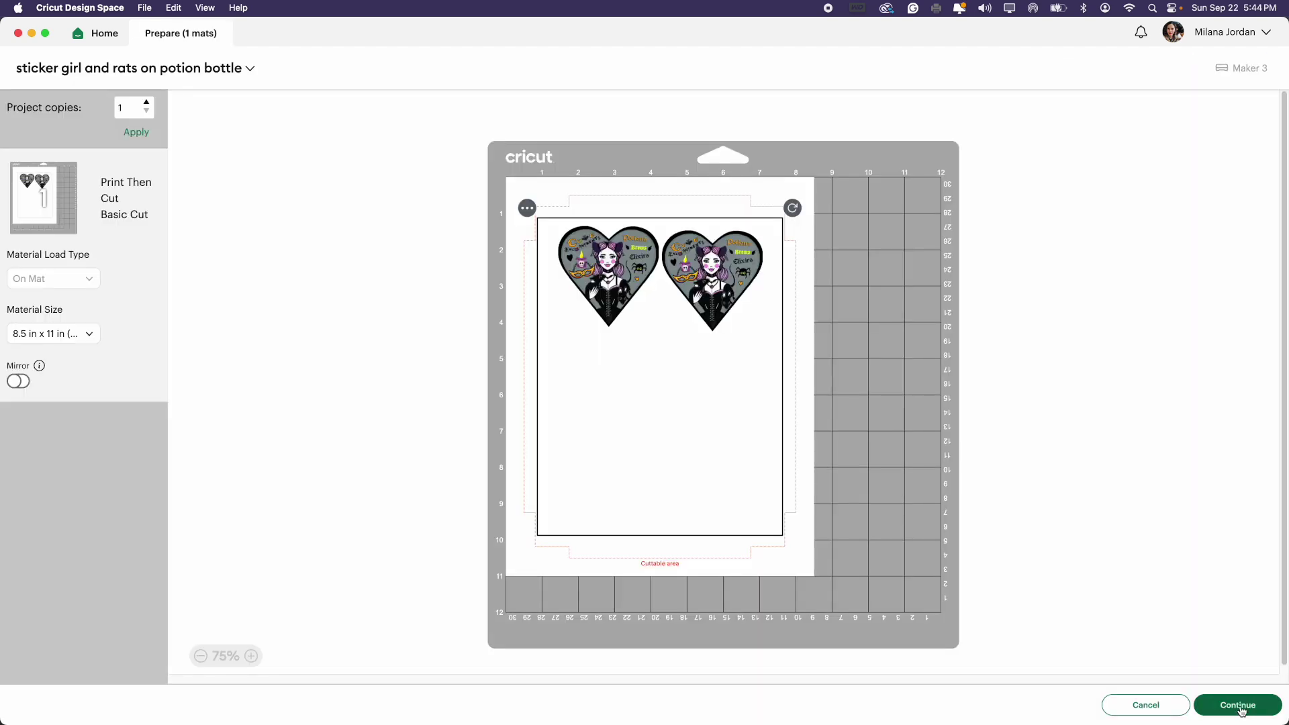
click(1237, 703)
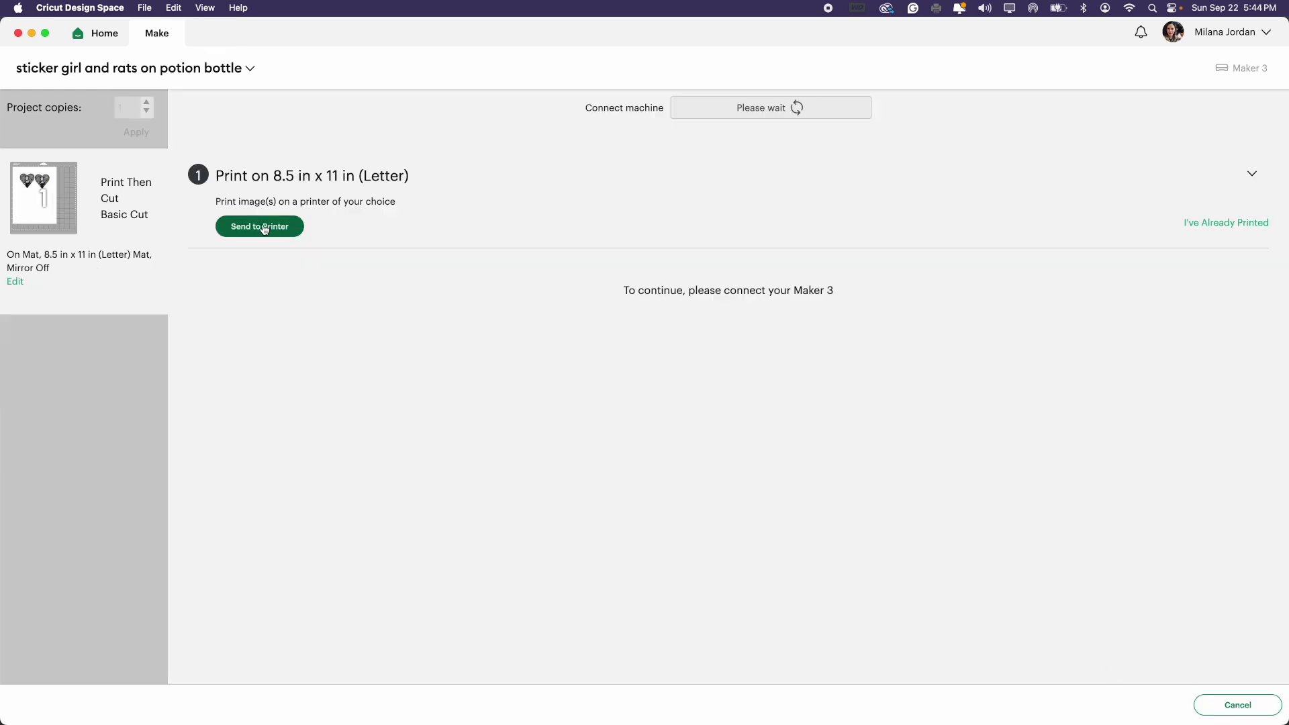
Send the design to the Canon TR7500 series printer with Use System Dialog turned on.
click(263, 228)
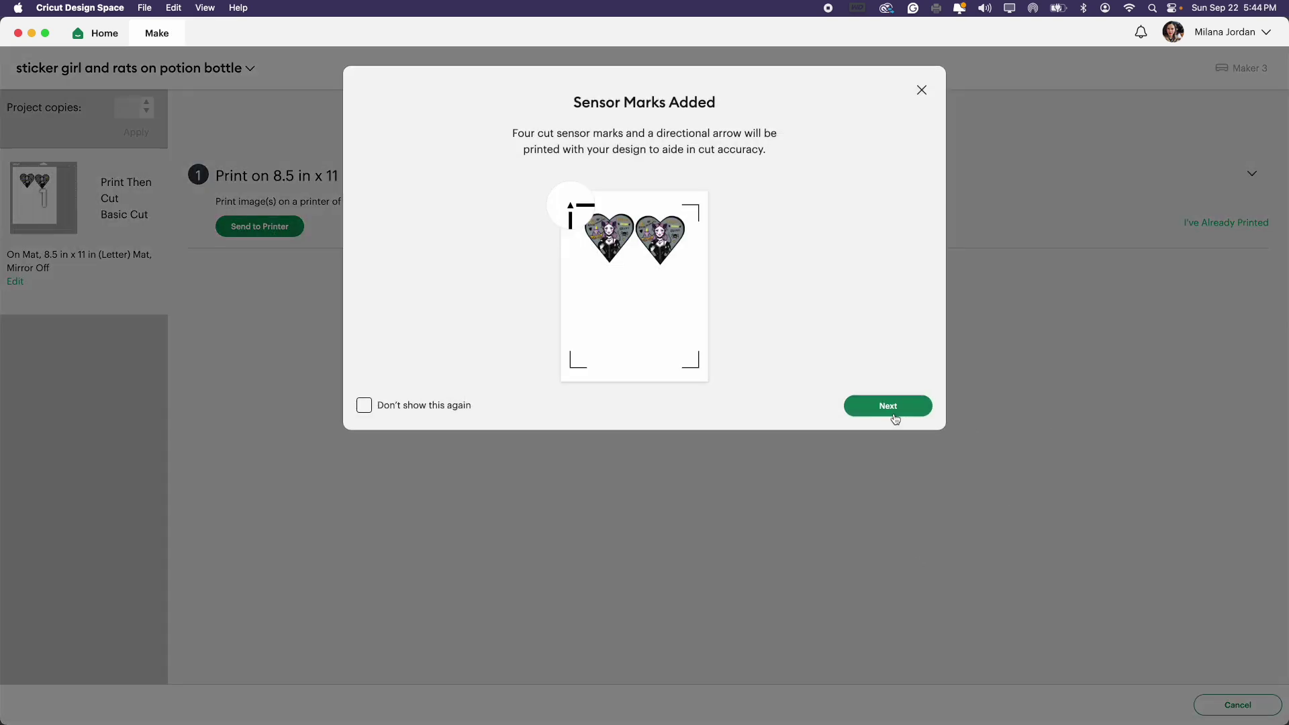
click(891, 408)
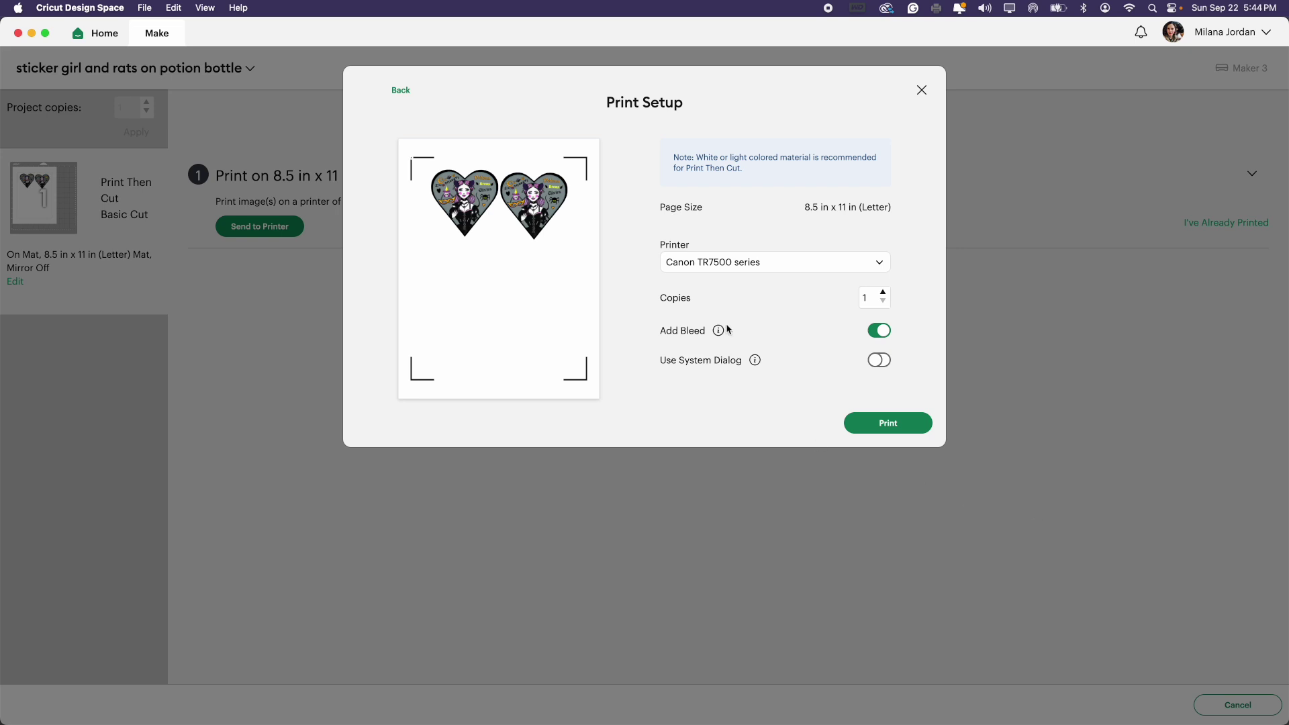
click(879, 360)
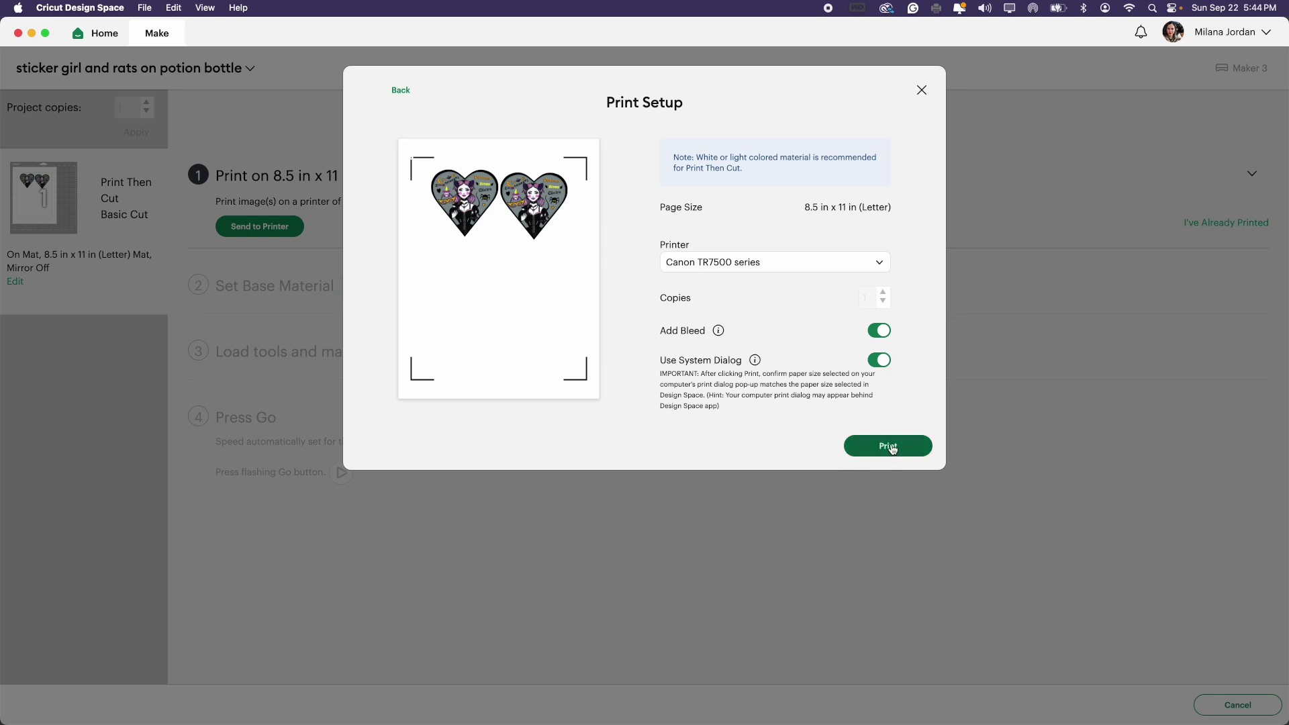
click(892, 448)
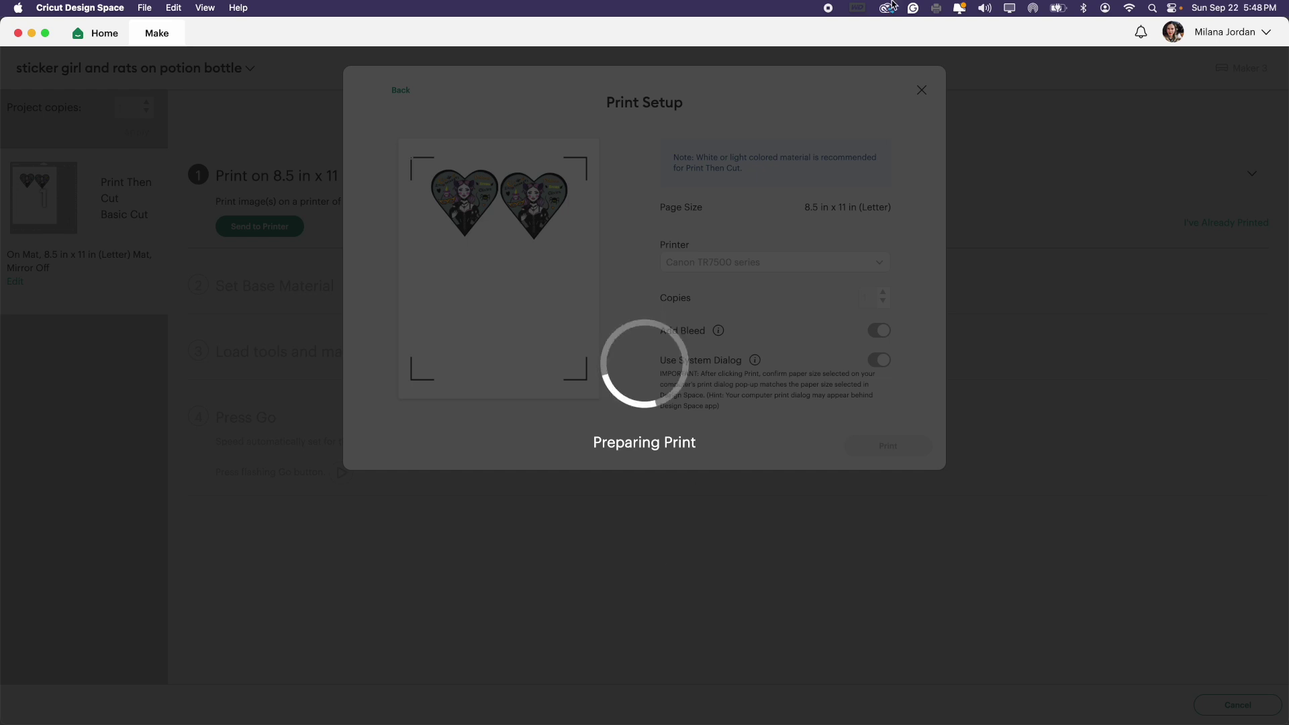
Move the Design Space window aside and bring the system Print dialog behind it fully into view.
drag(5, 326, 460, 383)
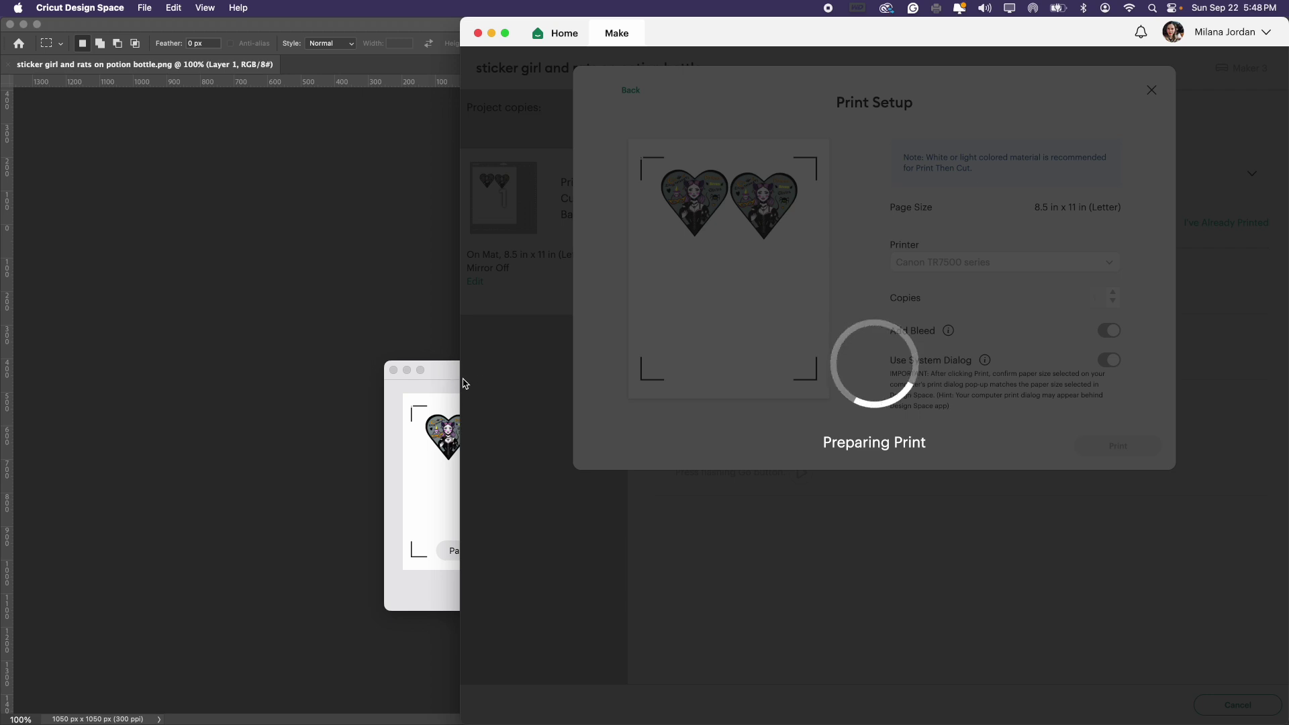
drag(462, 383, 145, 361)
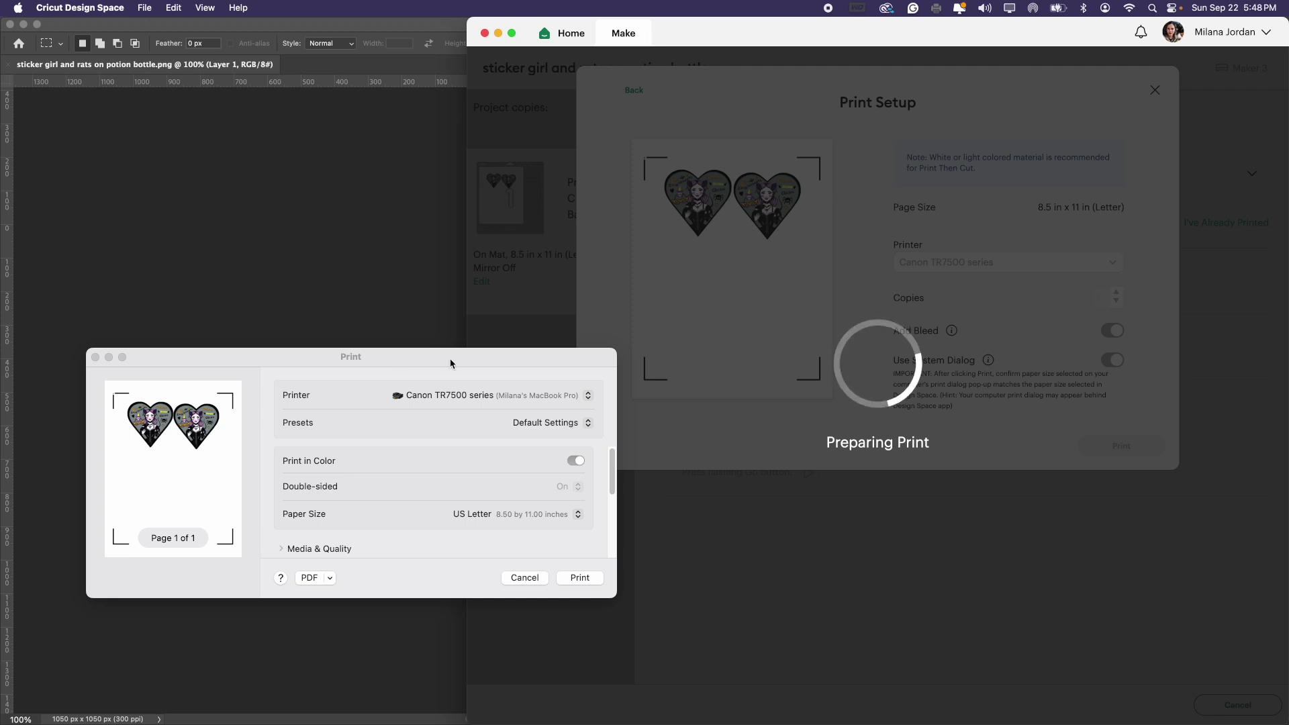
Move the system Print dialog higher on the screen and set the print quality to Best under Media & Quality.
drag(452, 357, 445, 117)
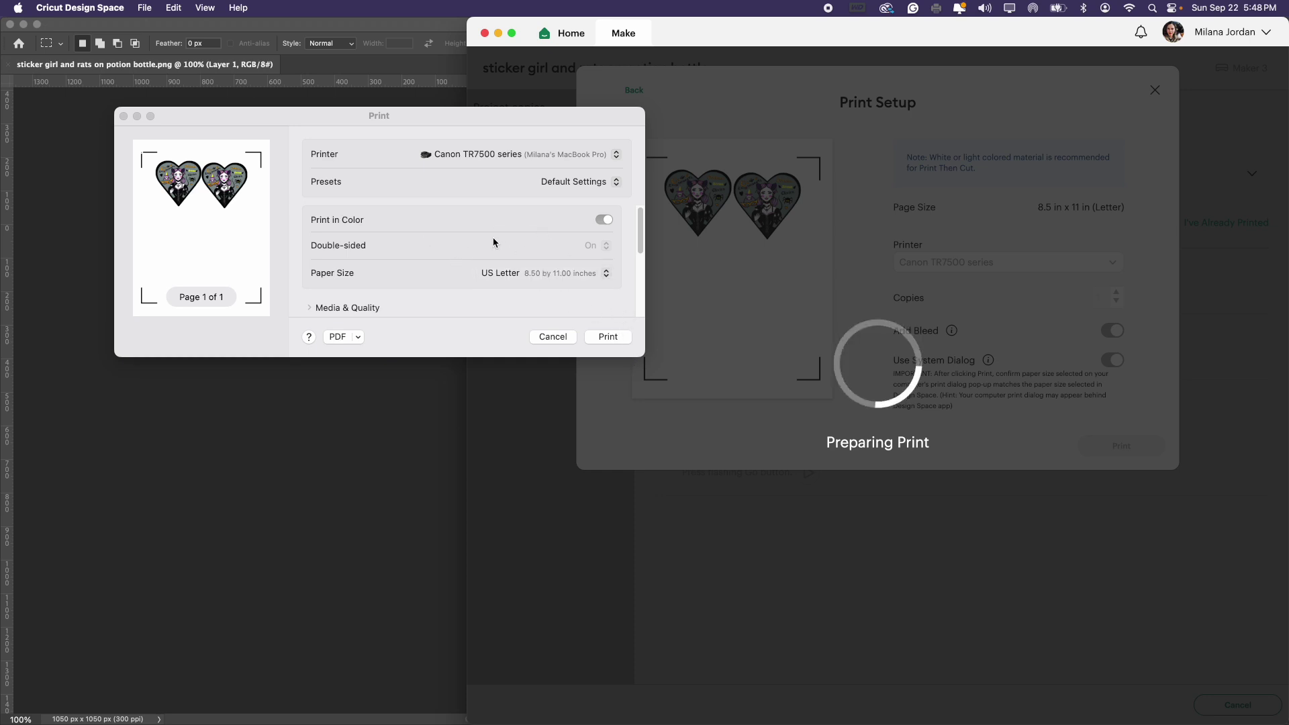
scroll(448, 245, down, 1)
scroll(449, 245, down, 3)
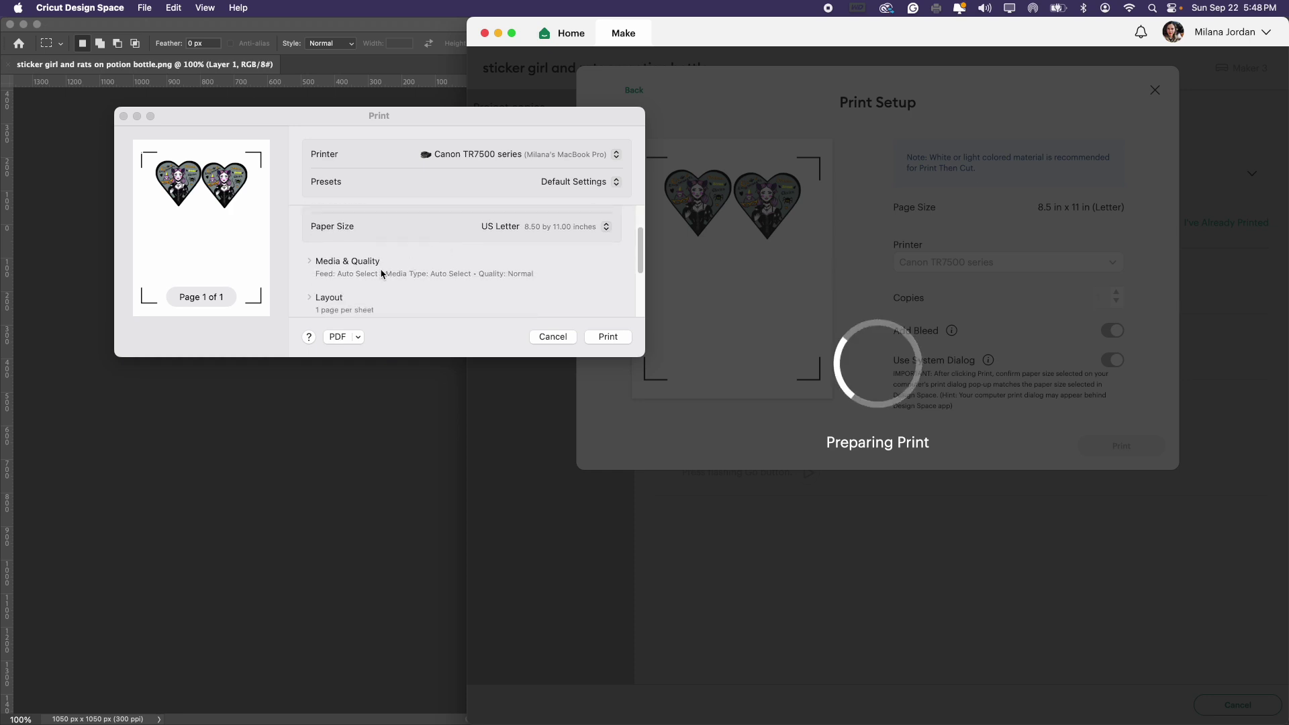
click(371, 274)
click(347, 264)
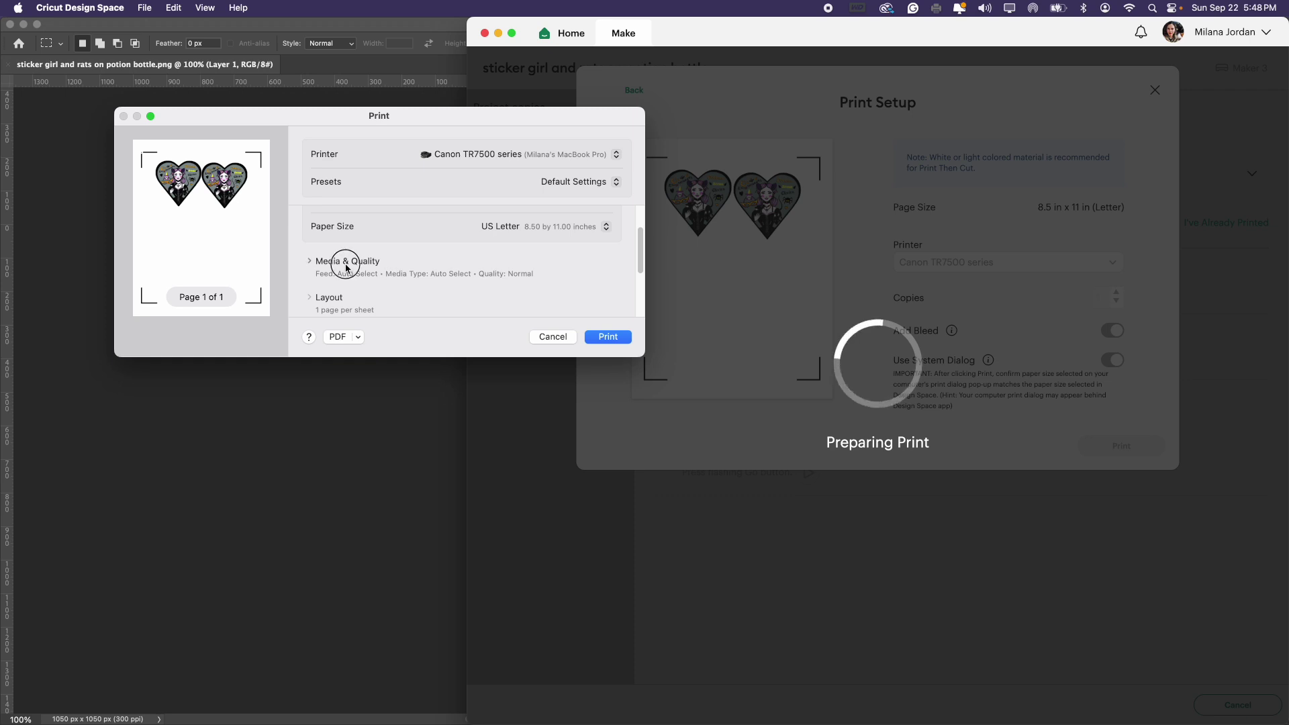
click(571, 341)
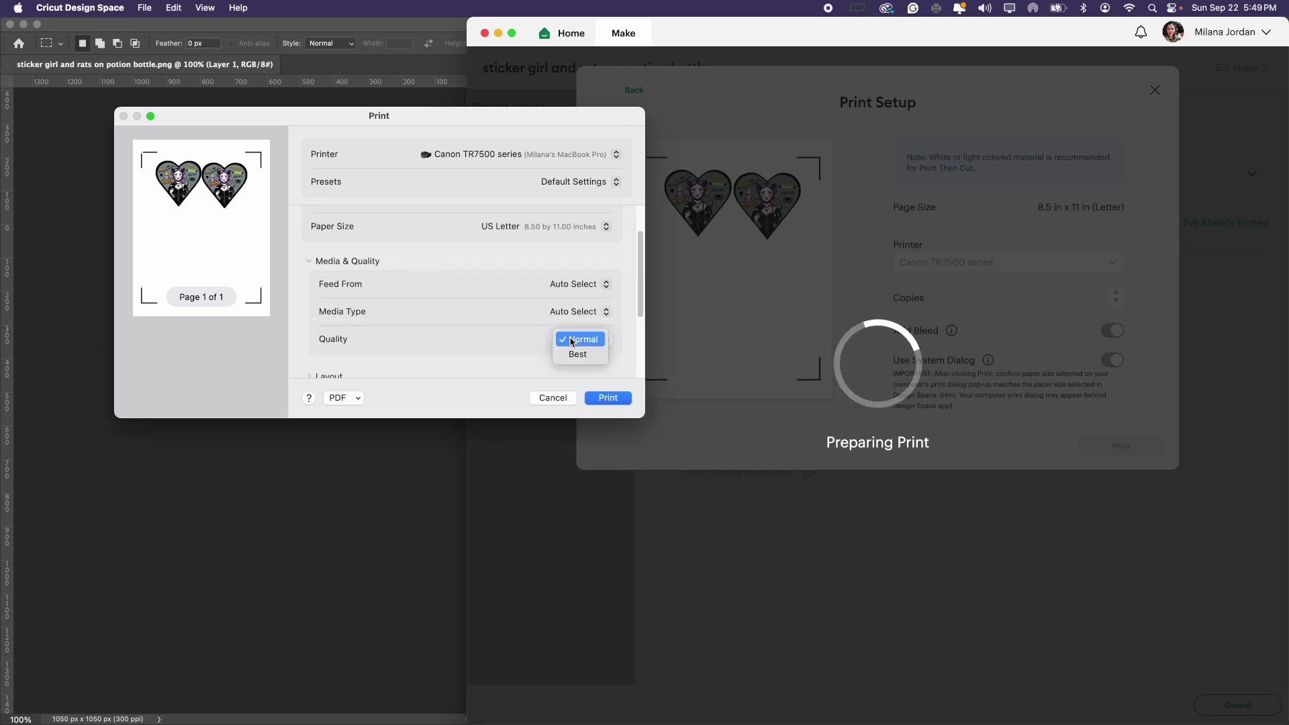
click(576, 354)
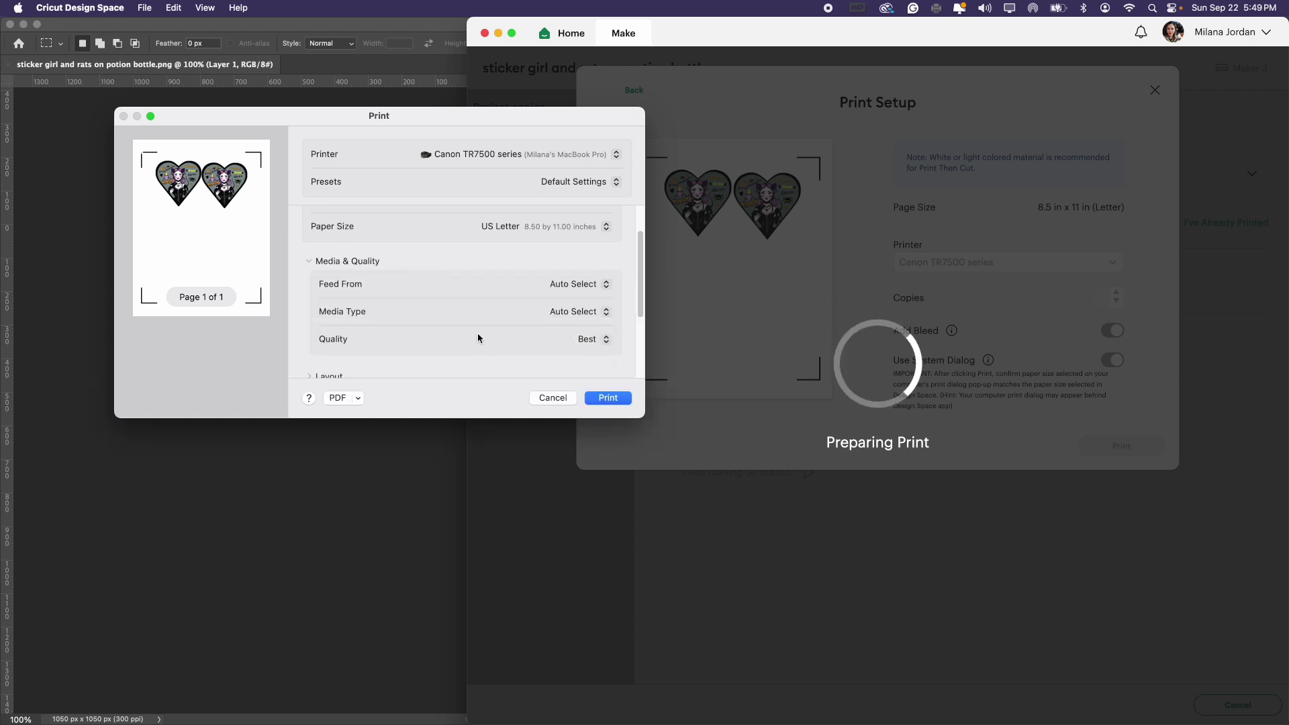
scroll(497, 319, down, 3)
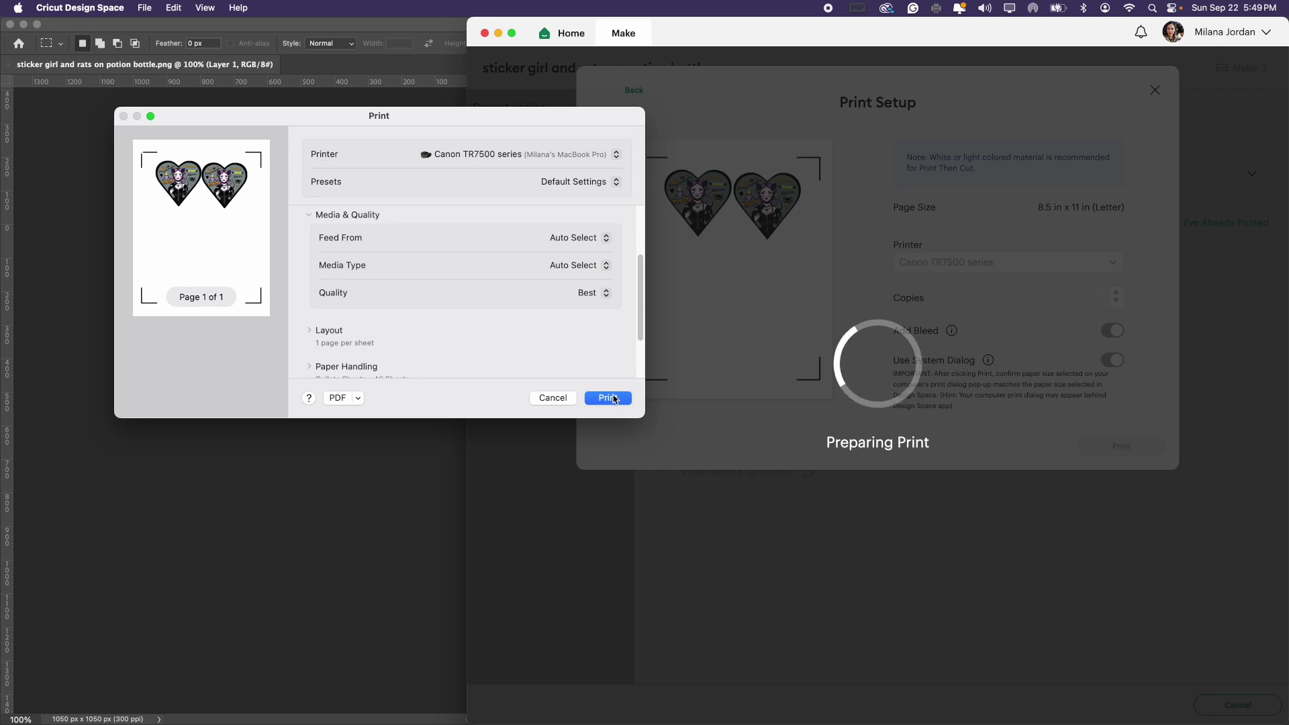
scroll(532, 348, down, 3)
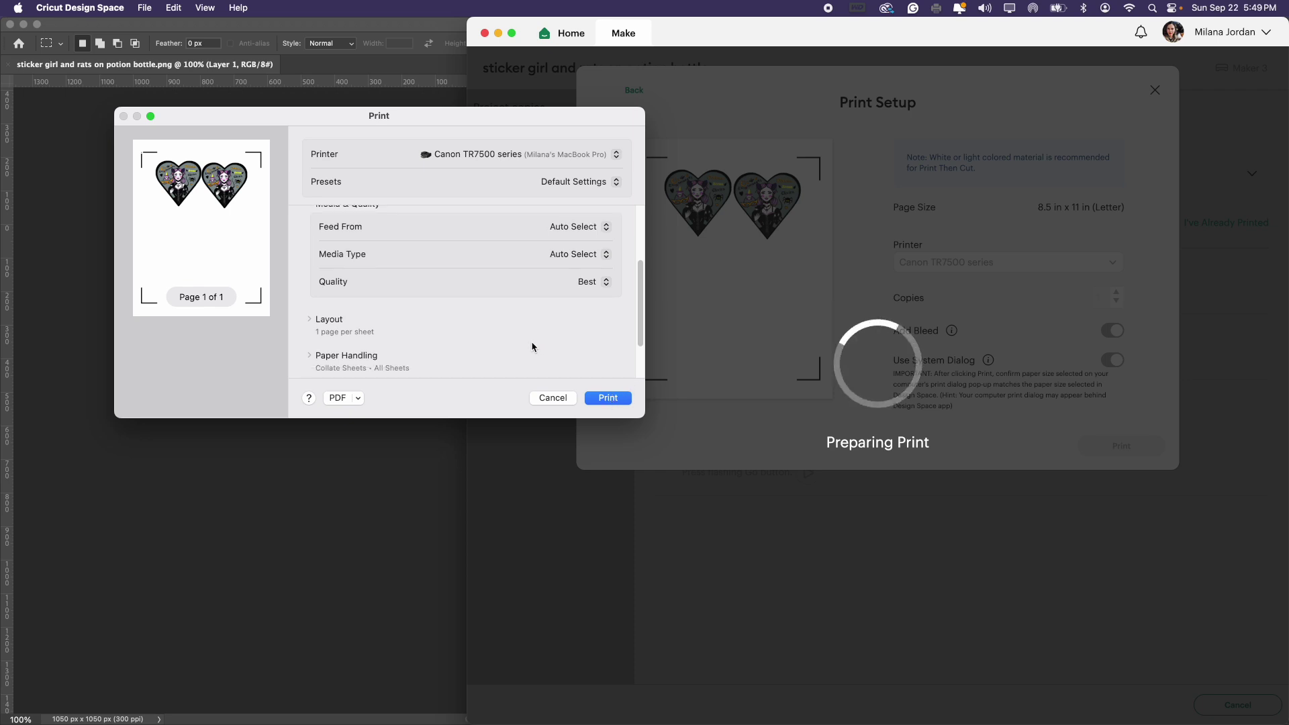
scroll(532, 348, down, 1)
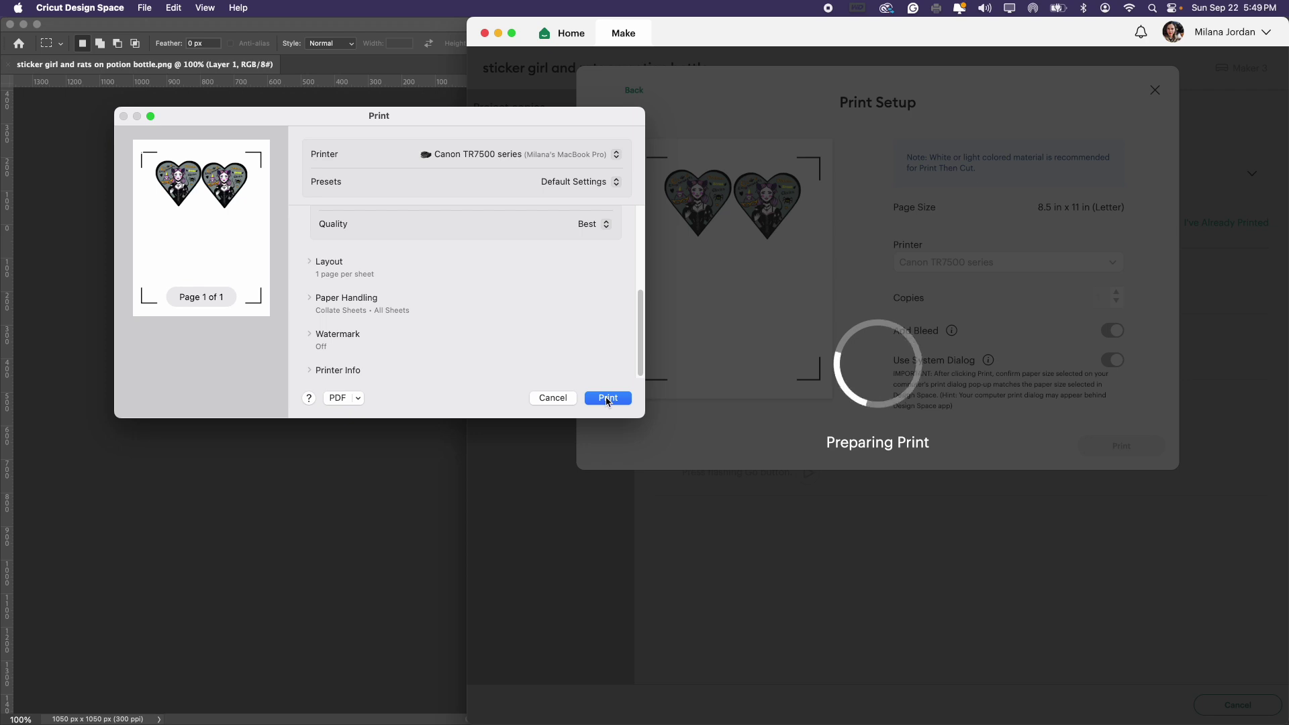
click(339, 398)
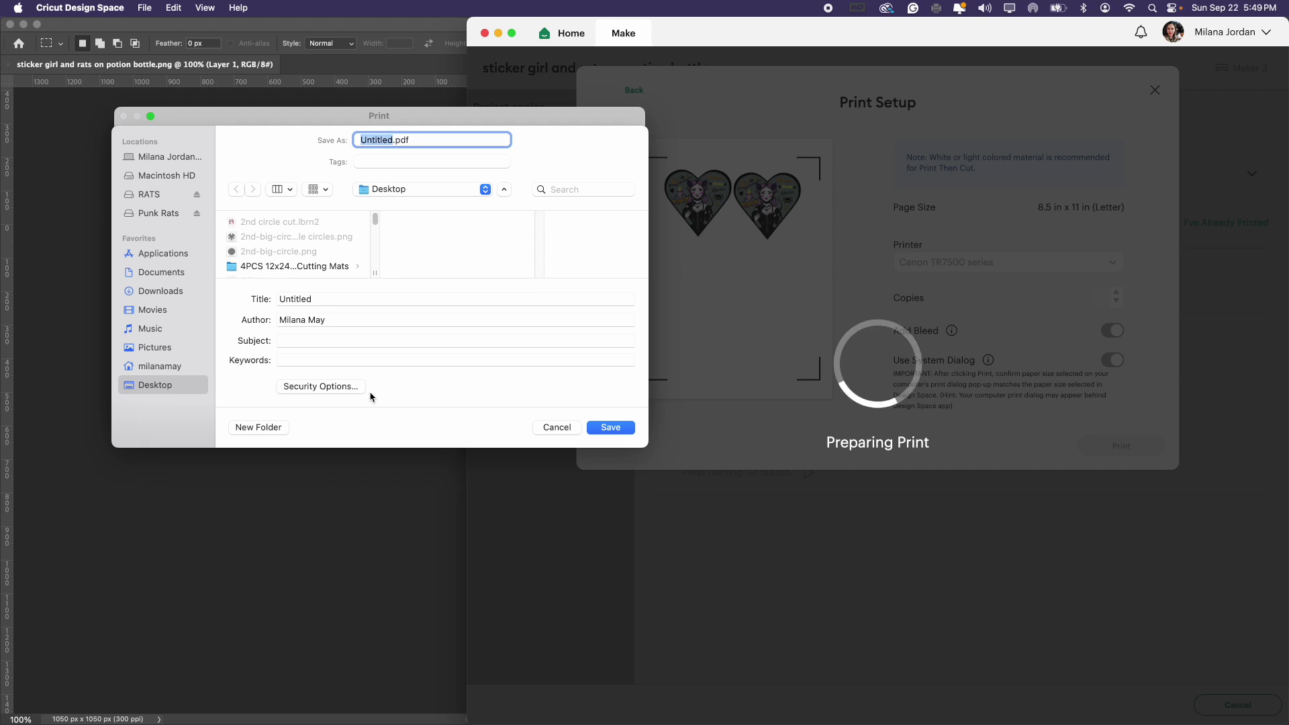
click(555, 428)
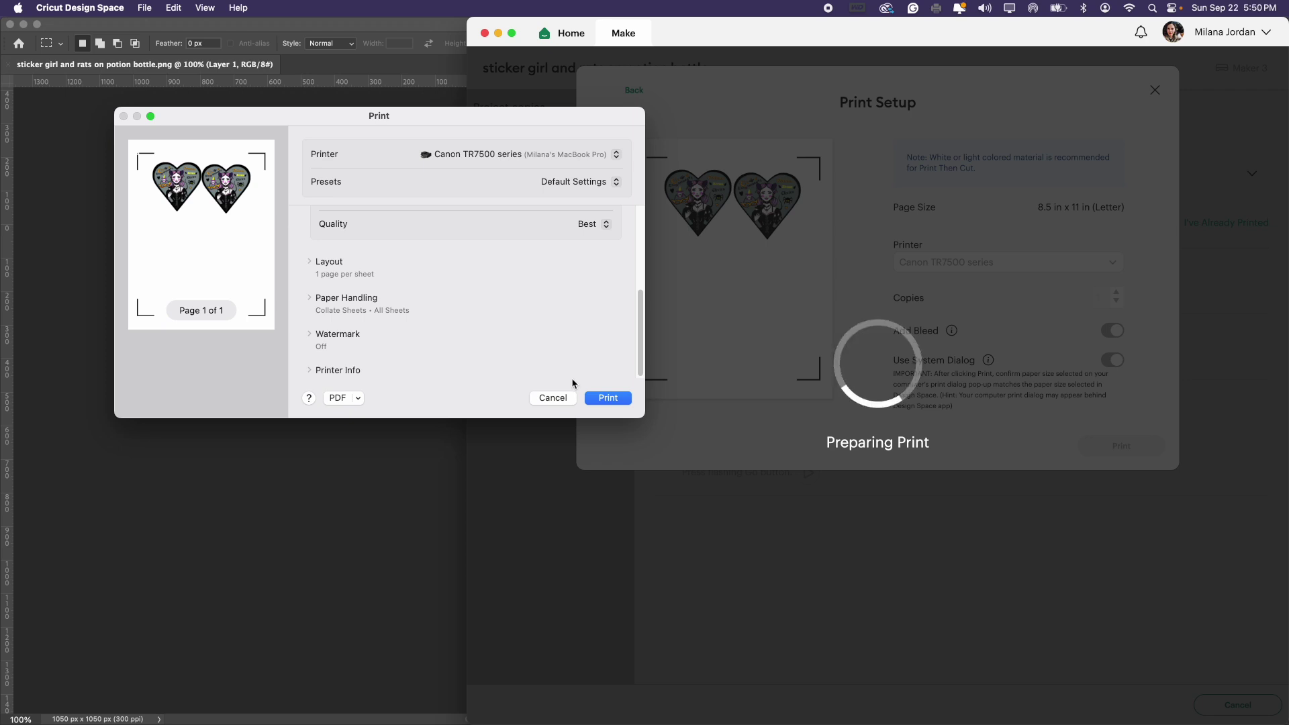
Print the sticker page on the Canon TR7500 series and complete the print quality verification.
click(614, 402)
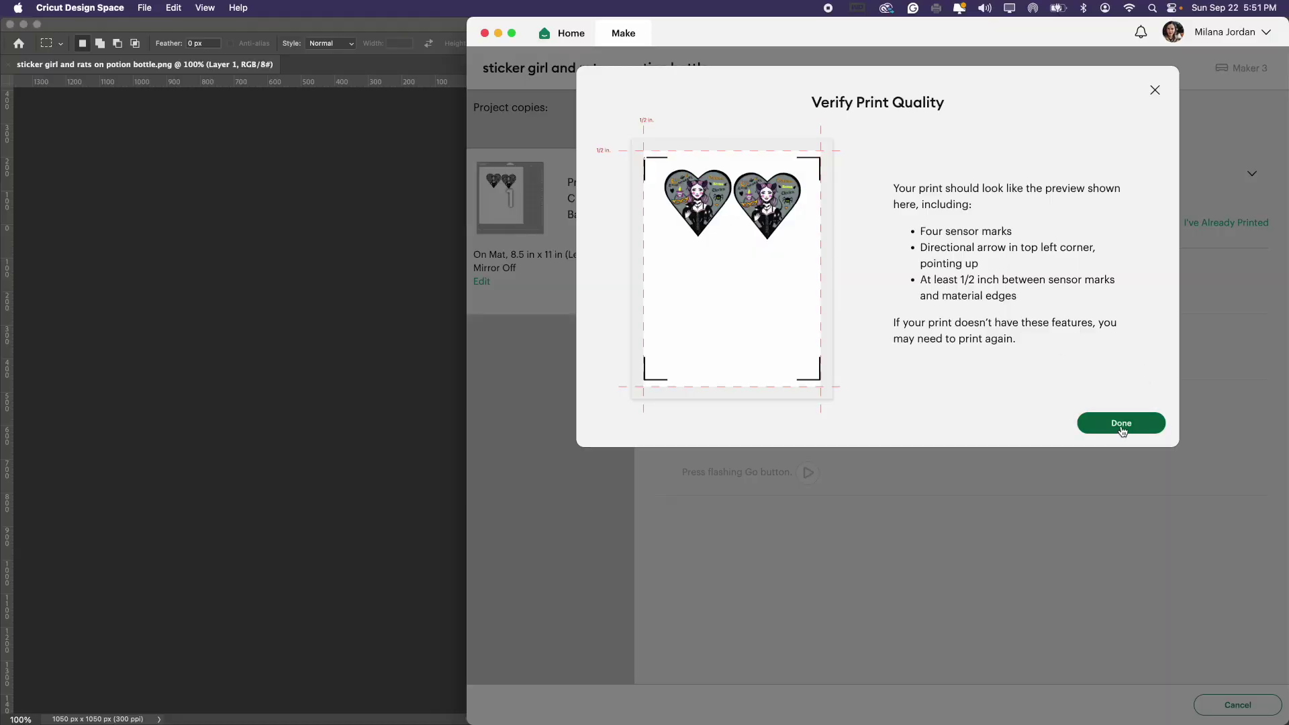
click(1089, 426)
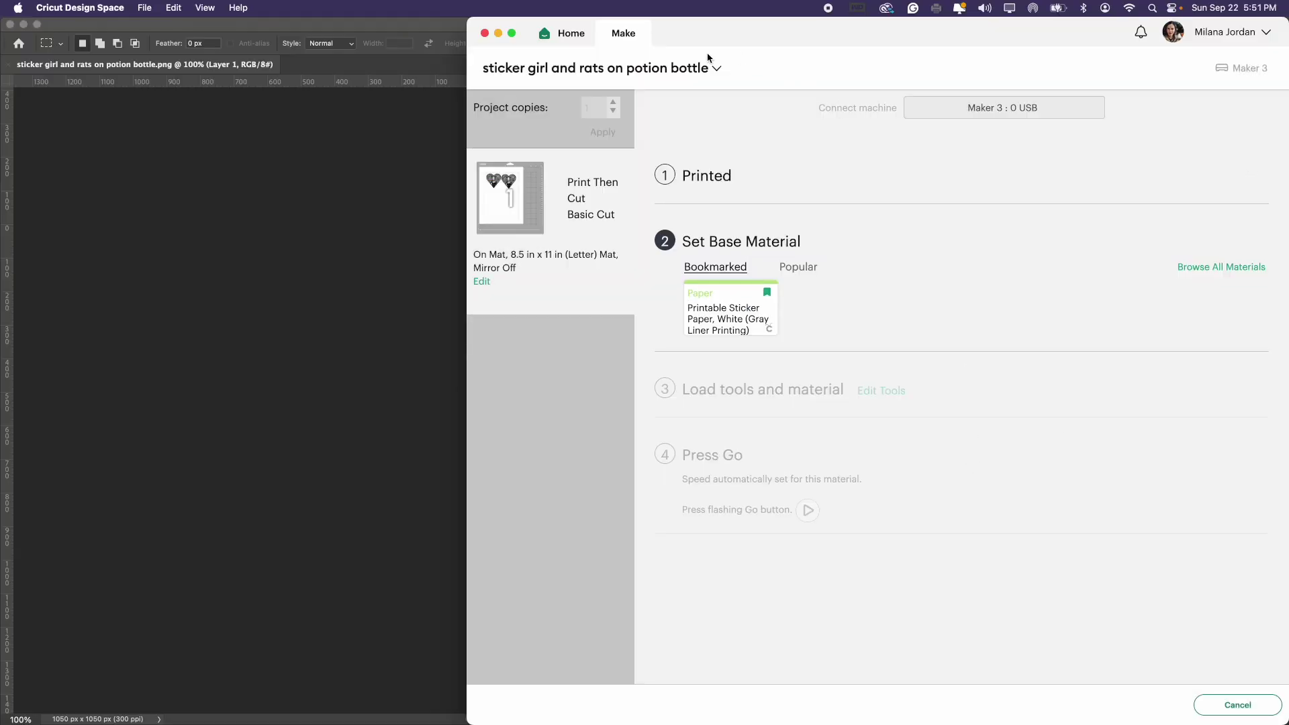
Widen the Design Space window to full screen width and set the base material to Printable Sticker Paper, White (Gray Liner Printing) from all materials.
drag(468, 339, 5, 326)
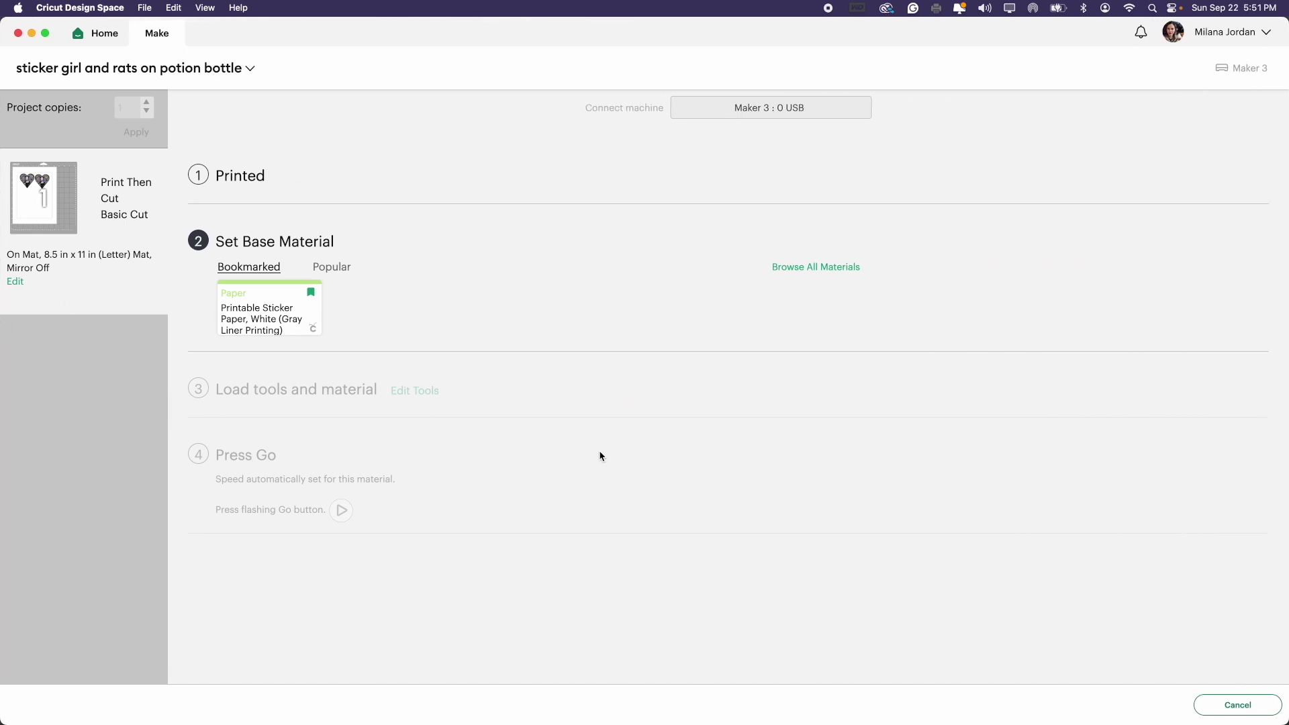
click(797, 268)
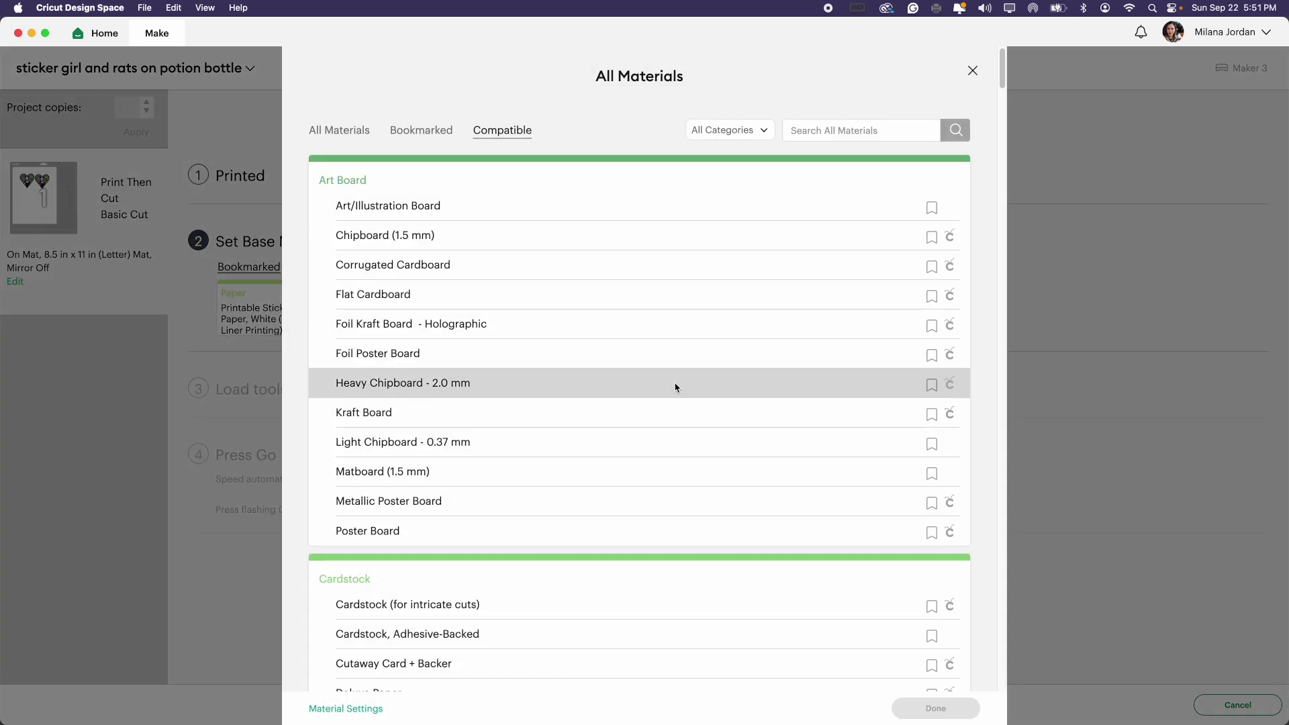
scroll(537, 604, down, 5)
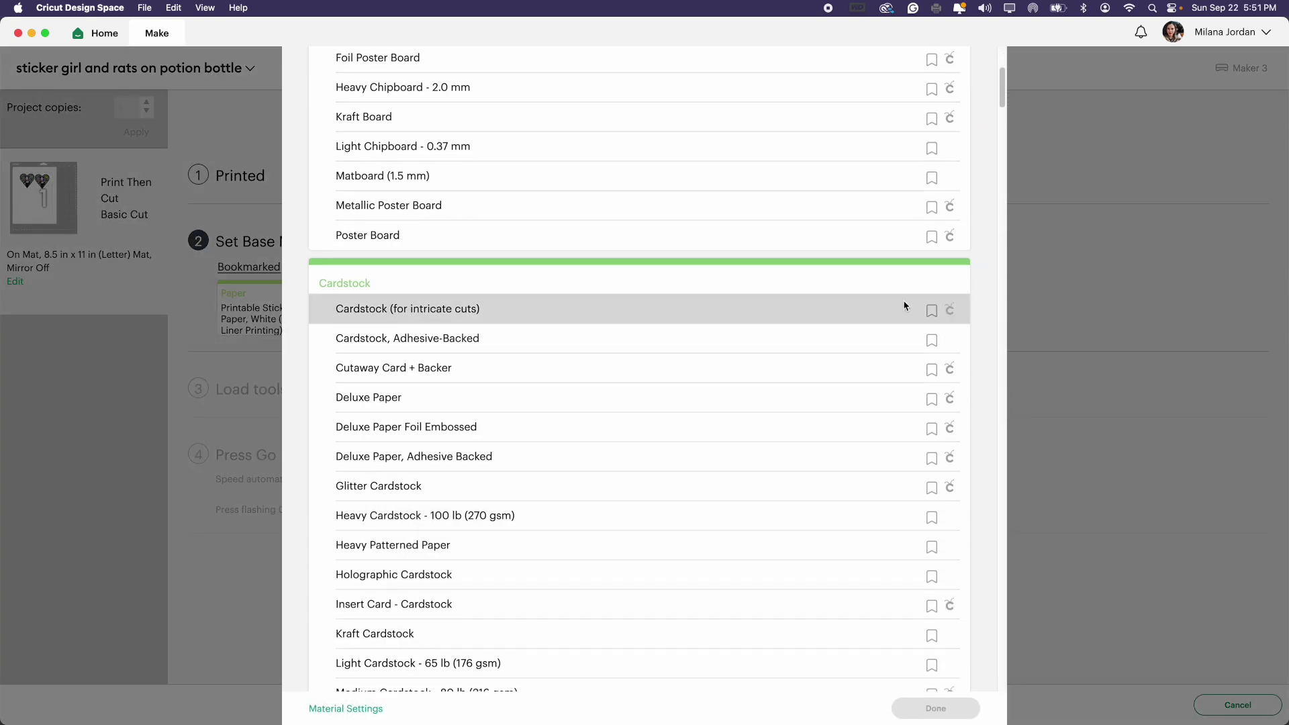
scroll(737, 557, down, 15)
scroll(725, 585, down, 20)
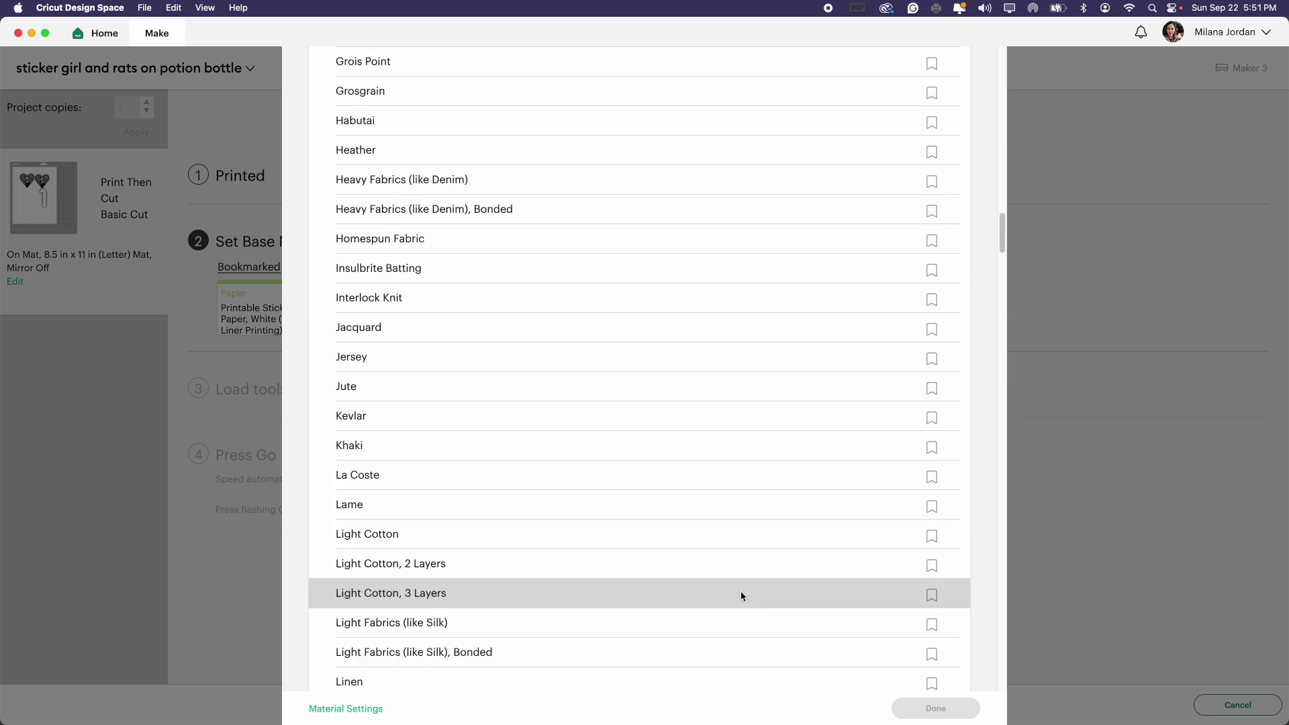
scroll(752, 603, down, 20)
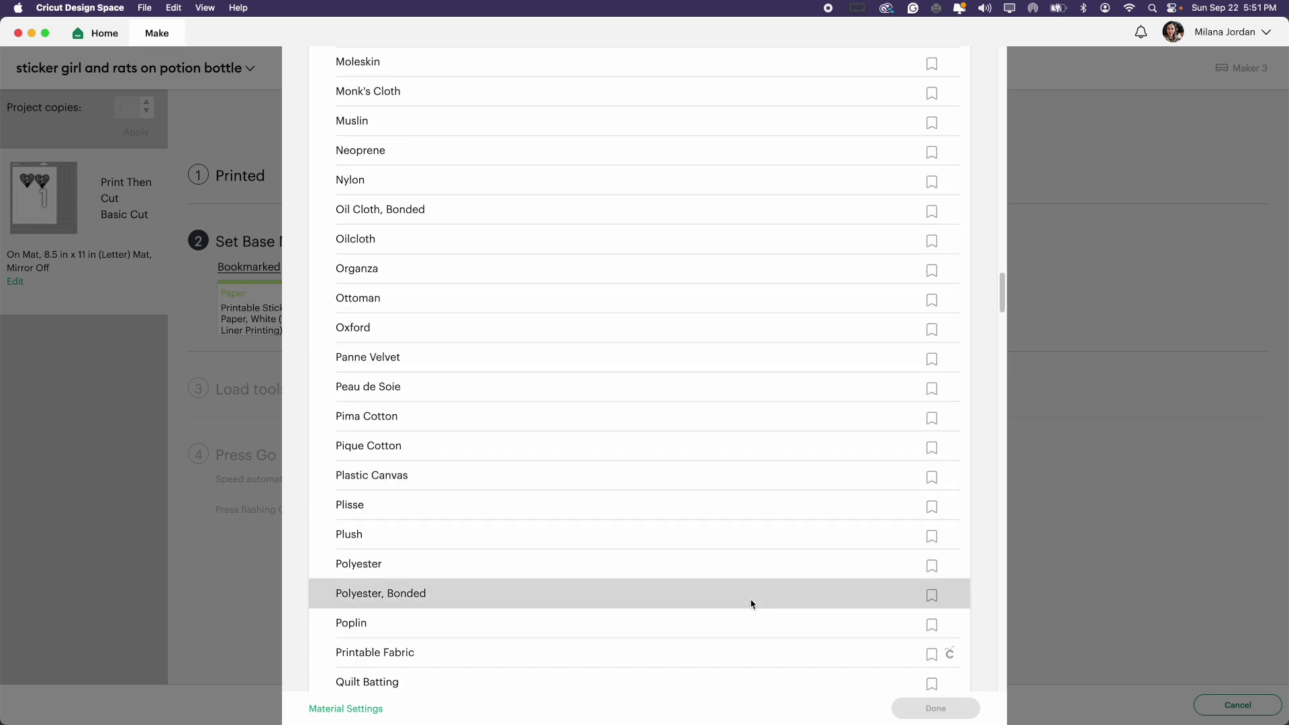
scroll(751, 603, down, 12)
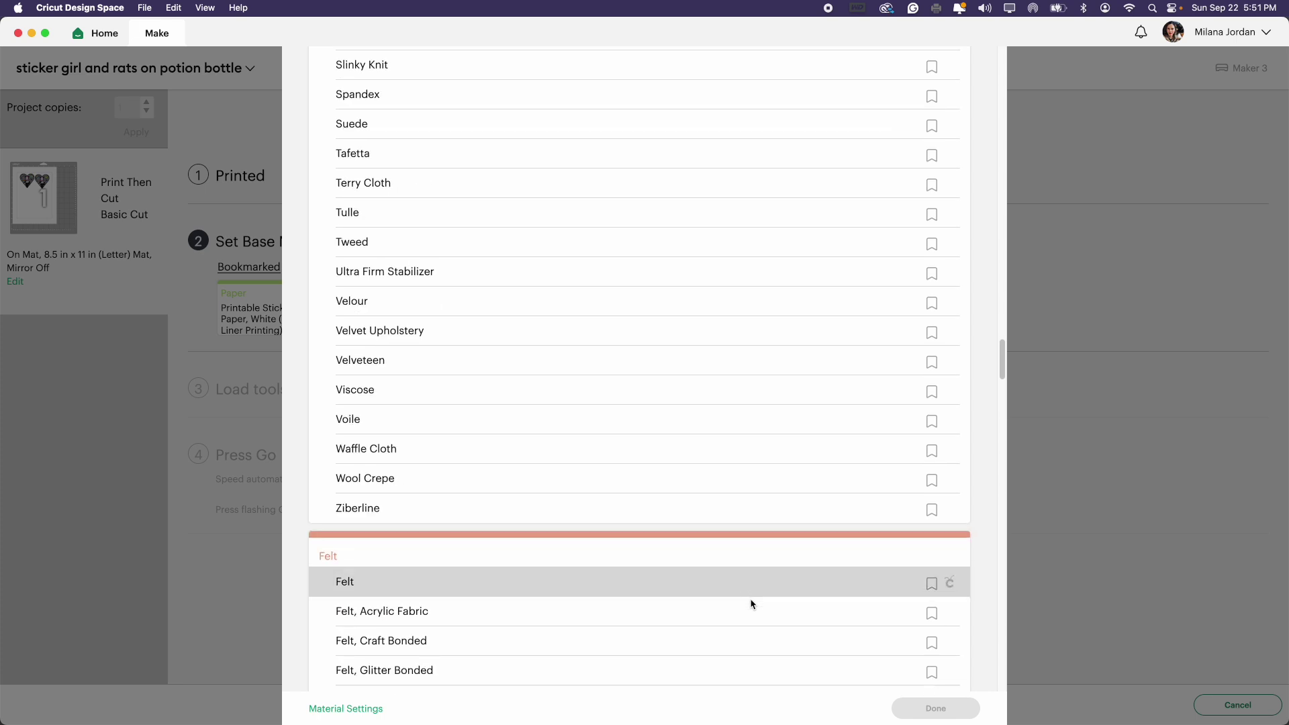
scroll(751, 604, down, 17)
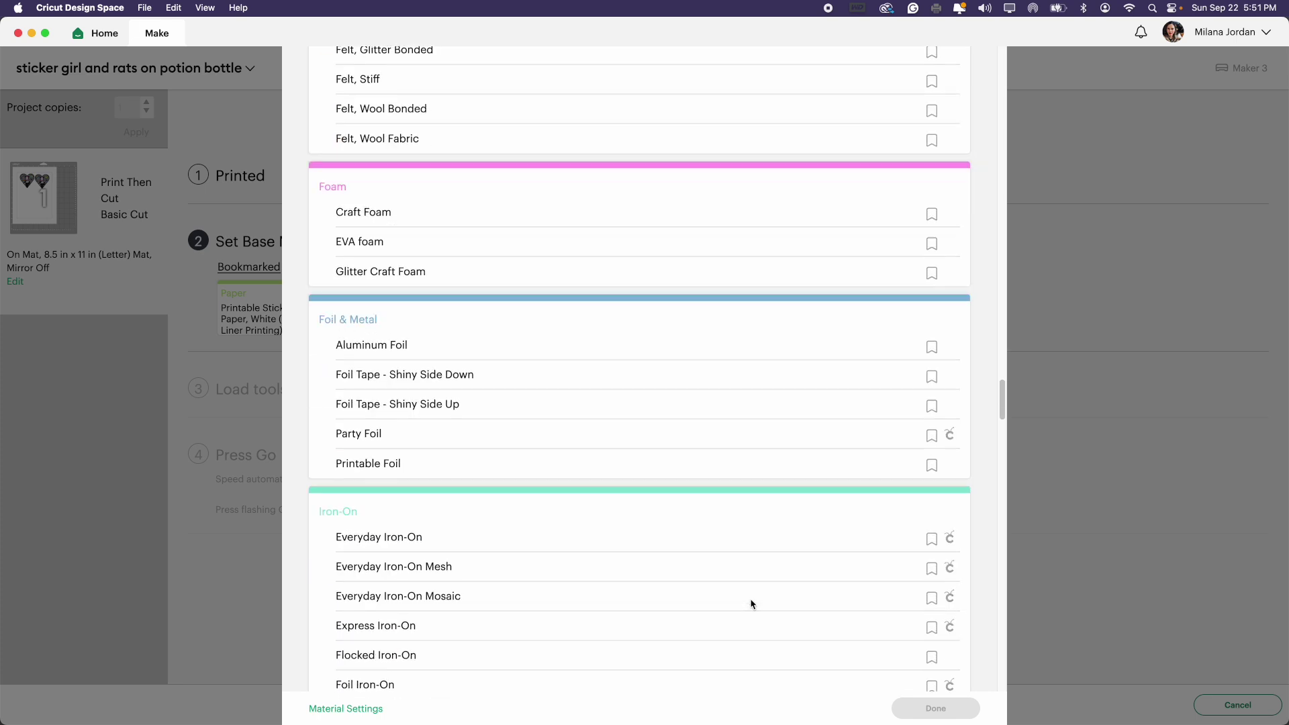
scroll(752, 604, down, 2)
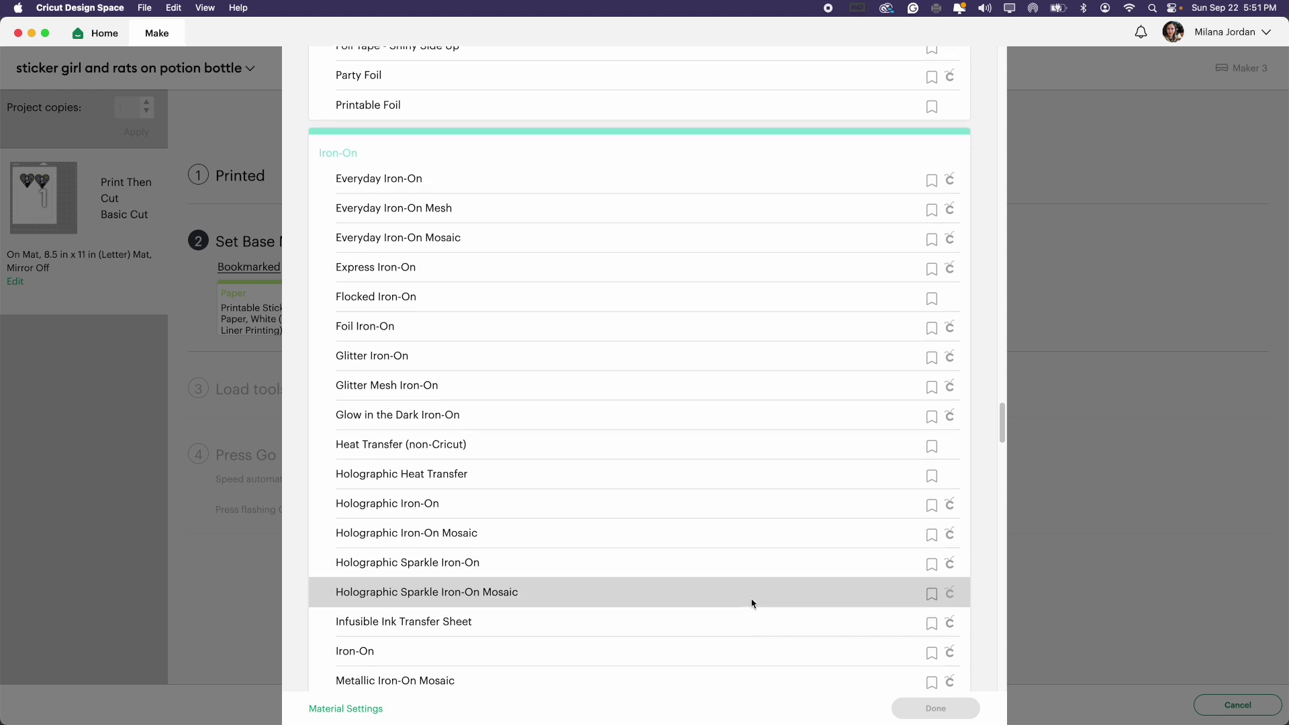
scroll(751, 604, down, 7)
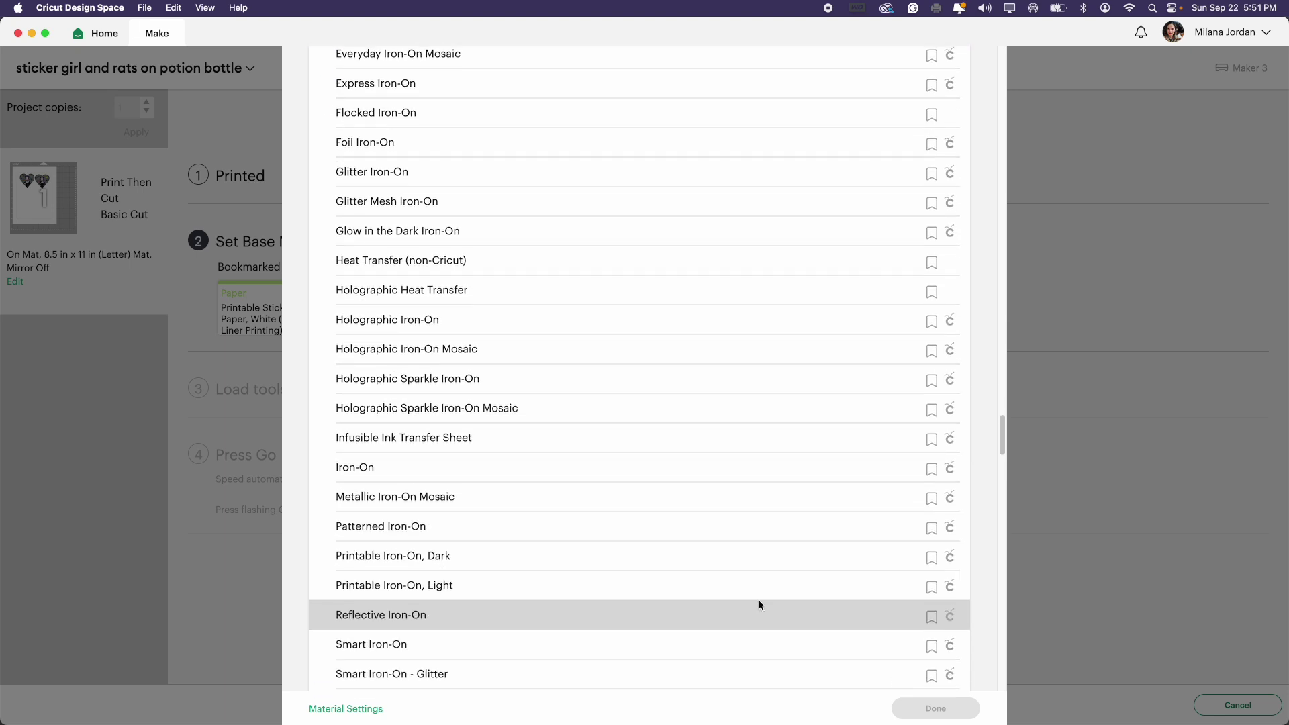
scroll(760, 602, down, 16)
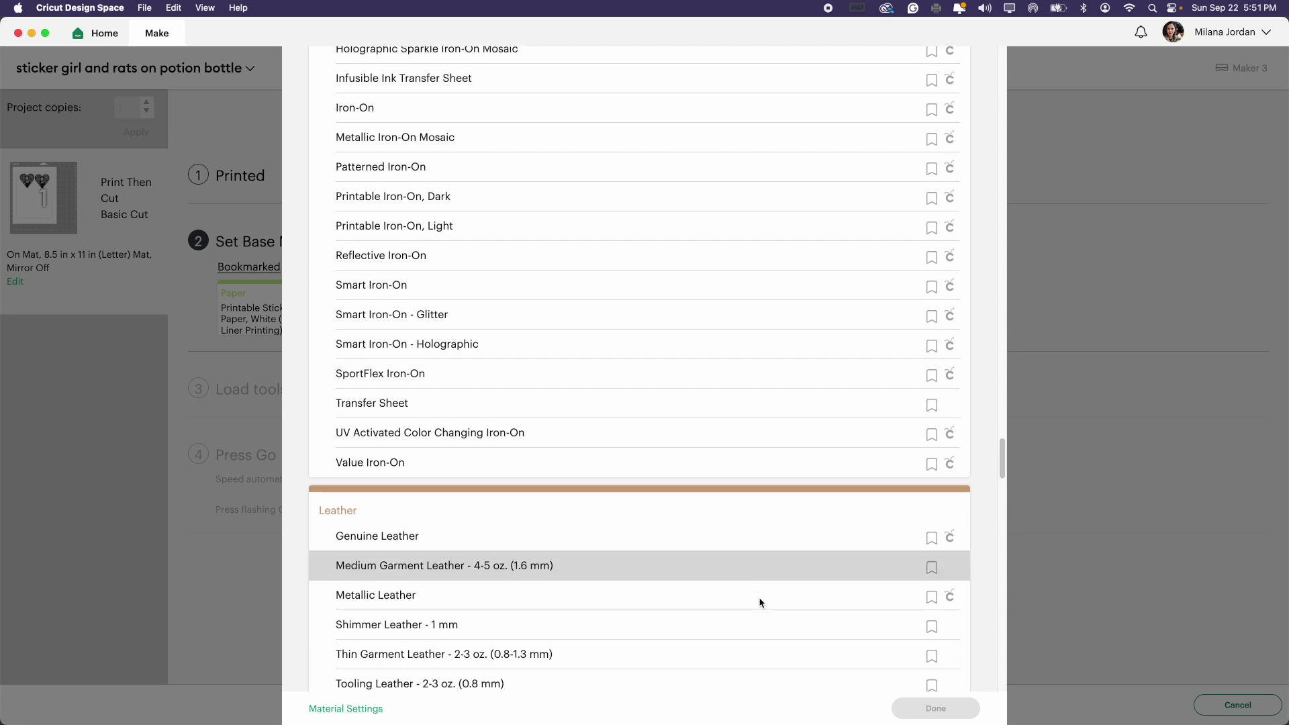
scroll(761, 602, down, 8)
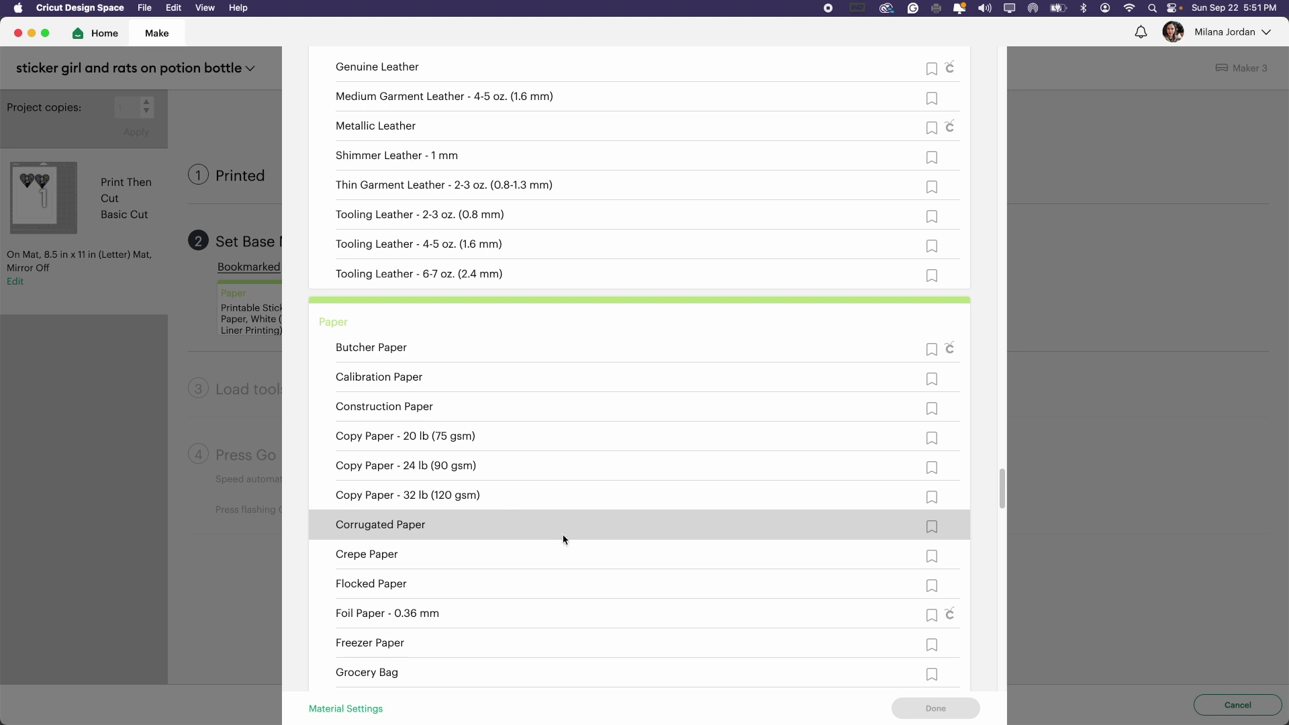
scroll(621, 570, down, 1)
scroll(680, 575, down, 7)
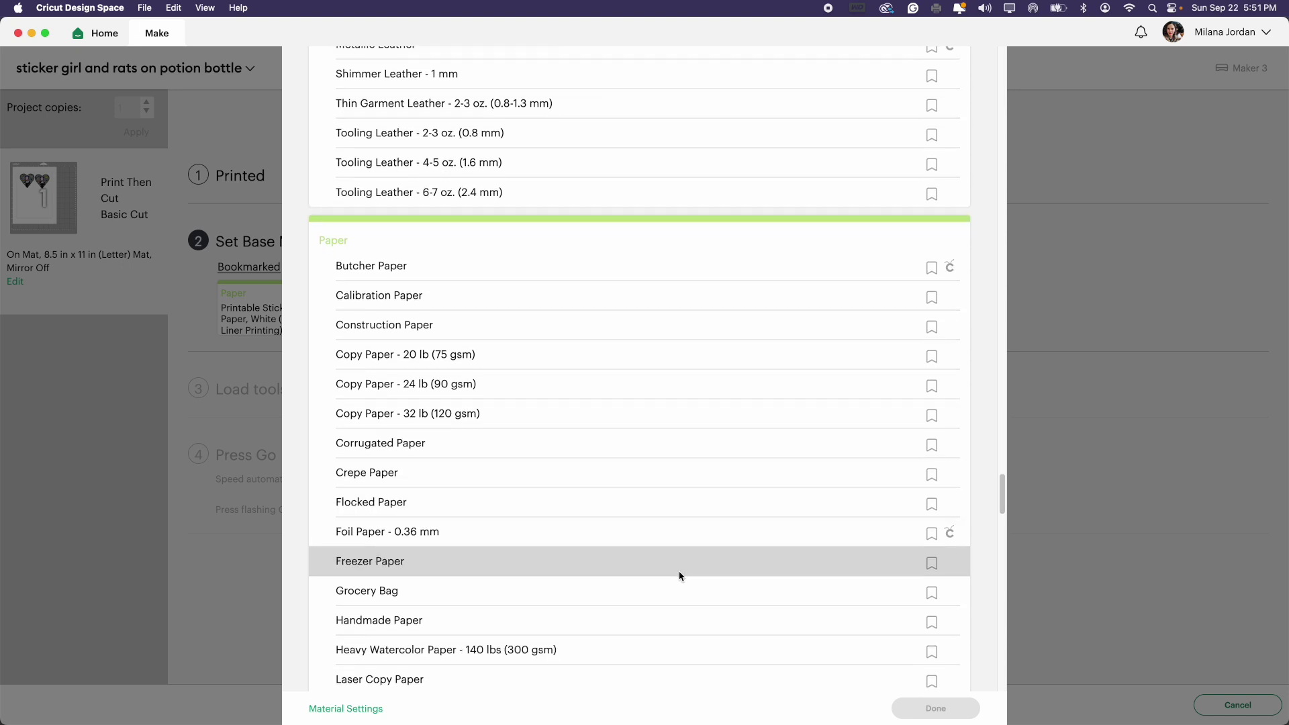
scroll(680, 576, down, 7)
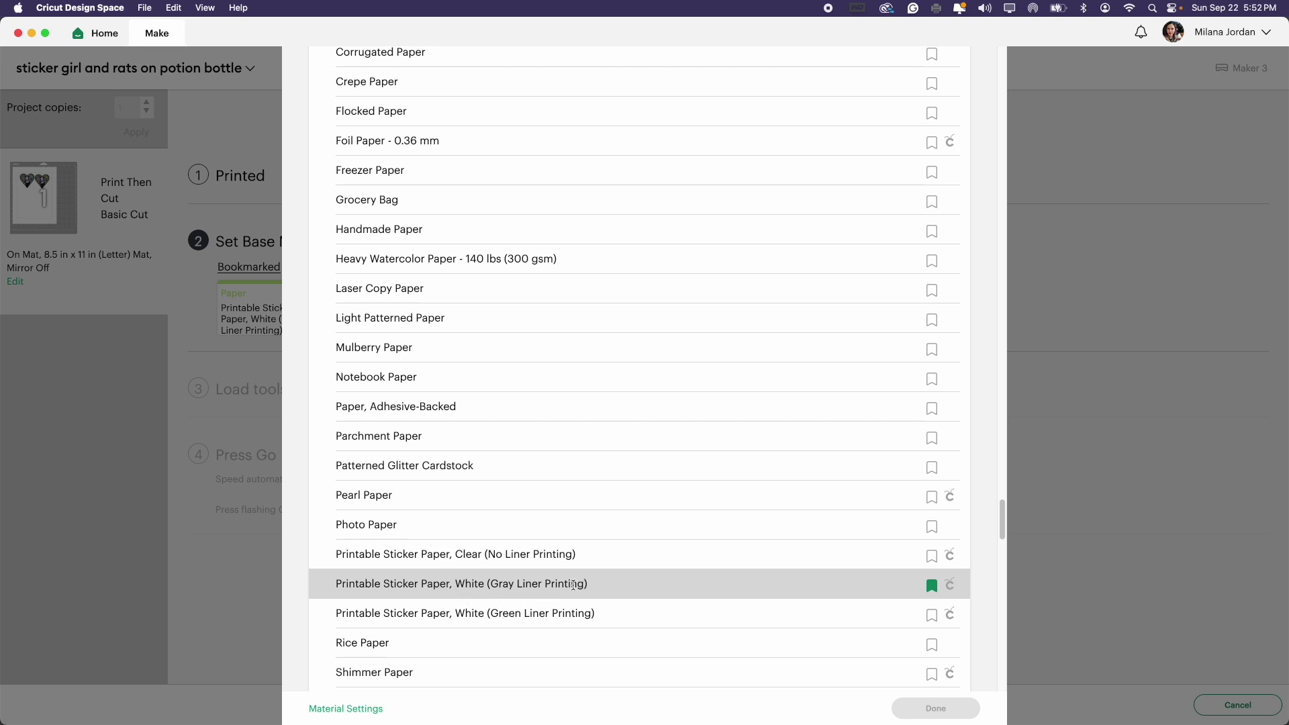
click(592, 586)
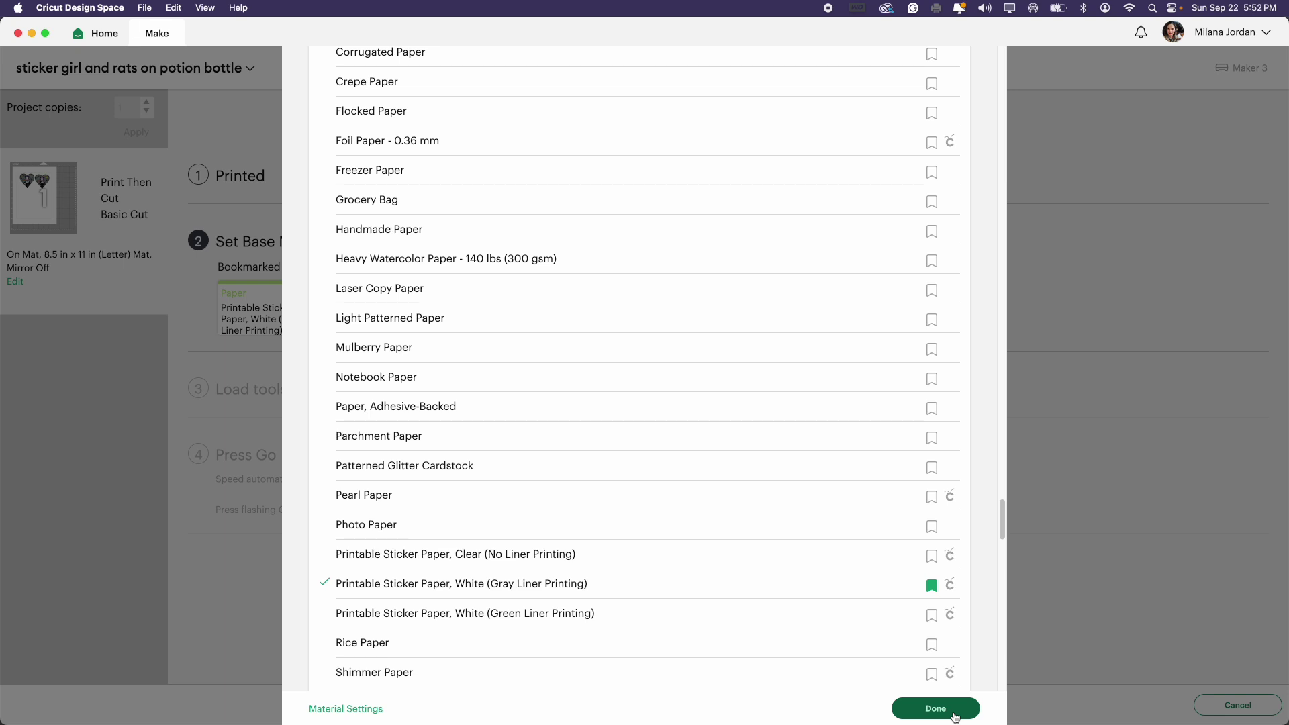
click(935, 708)
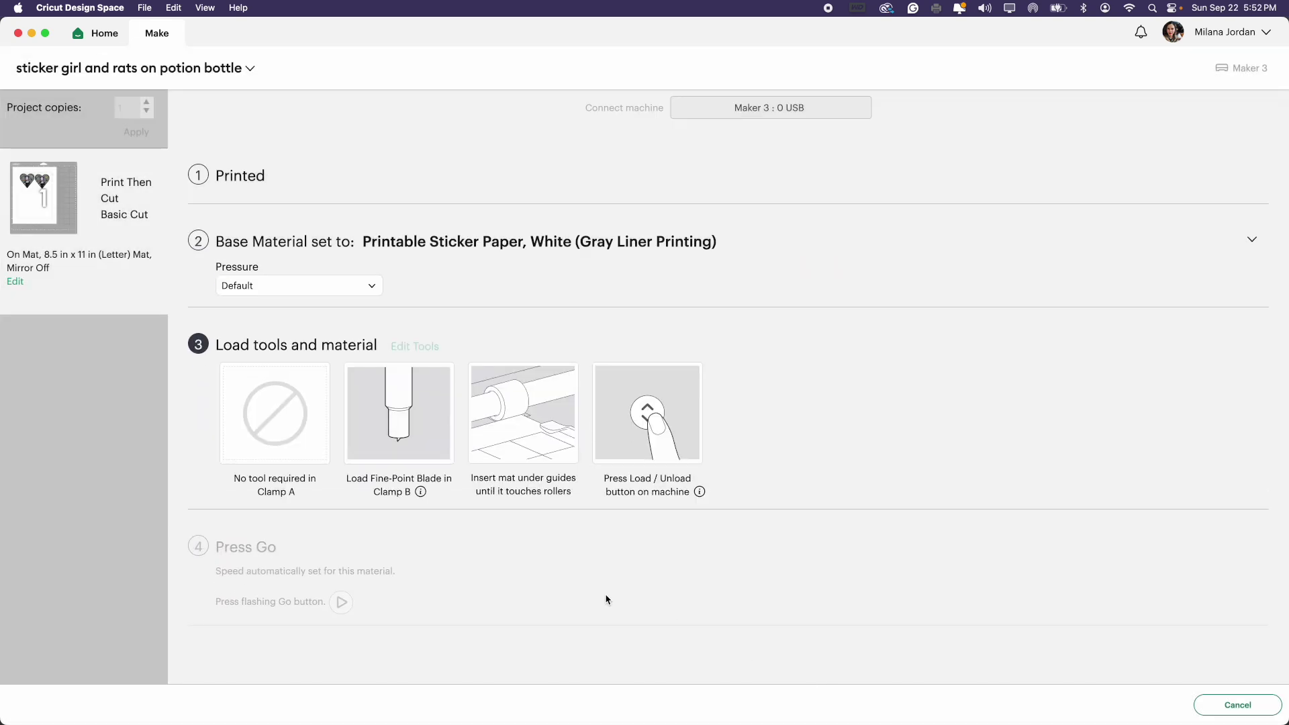